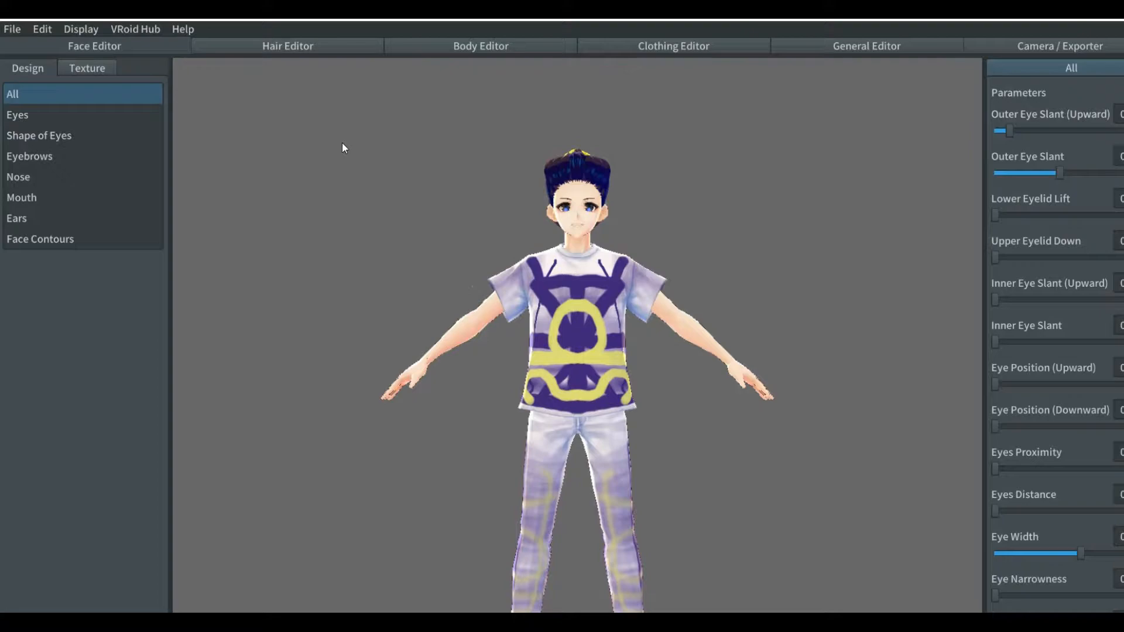
# Add a new freehand hair group in the Hair Editor with mirrored editing enabled
pyautogui.click(309, 50)
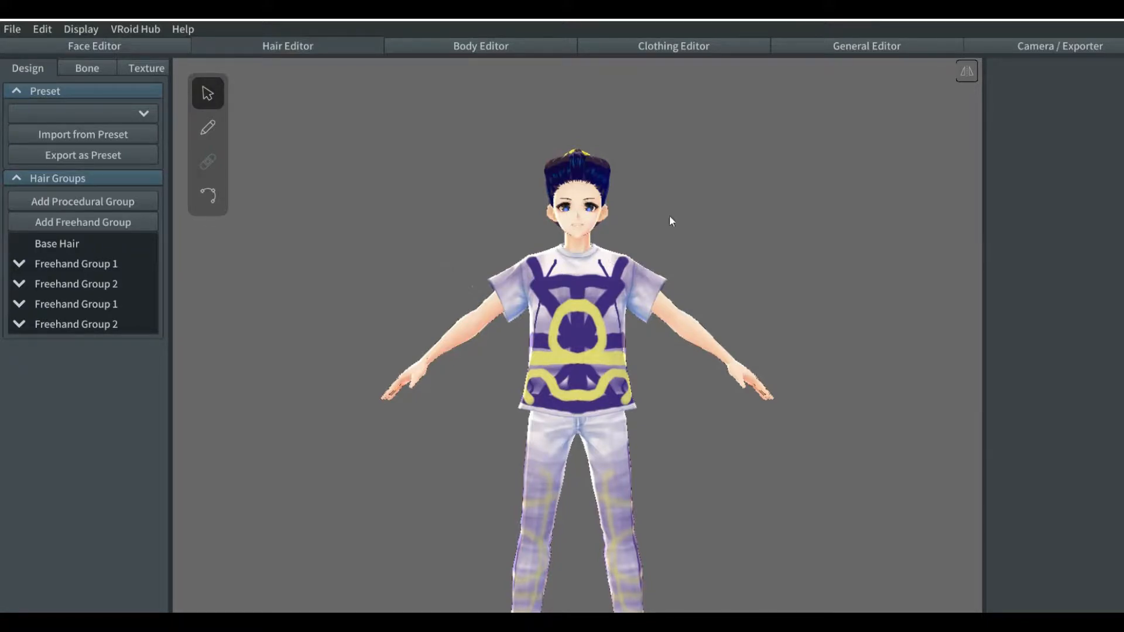
pyautogui.moveTo(670, 221); pyautogui.dragTo(617, 231, button='right')
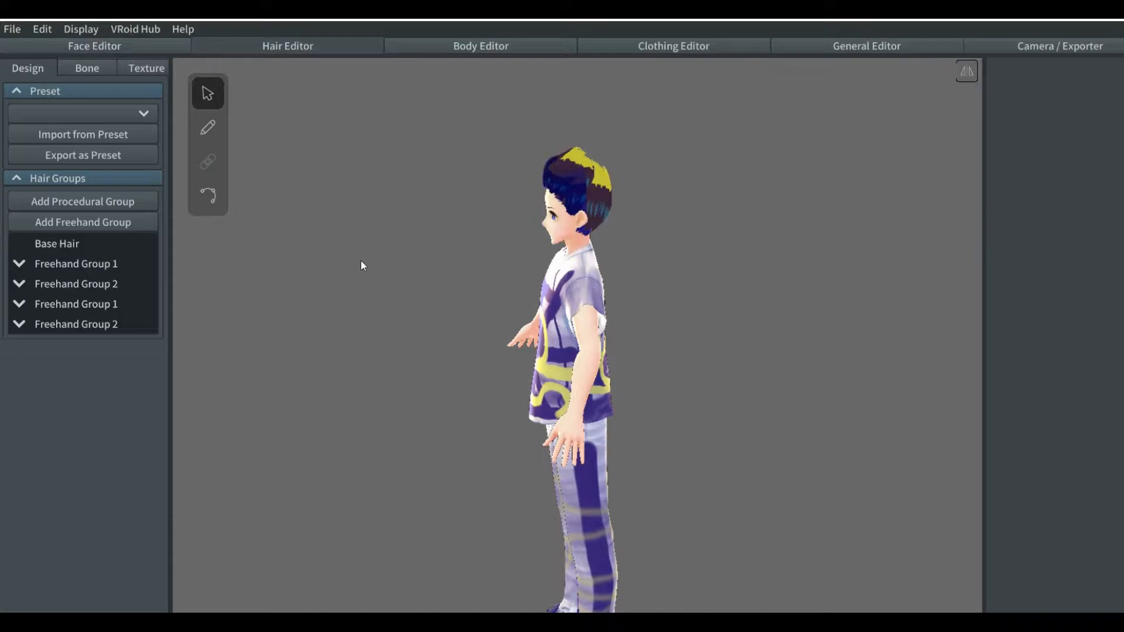
pyautogui.click(63, 228)
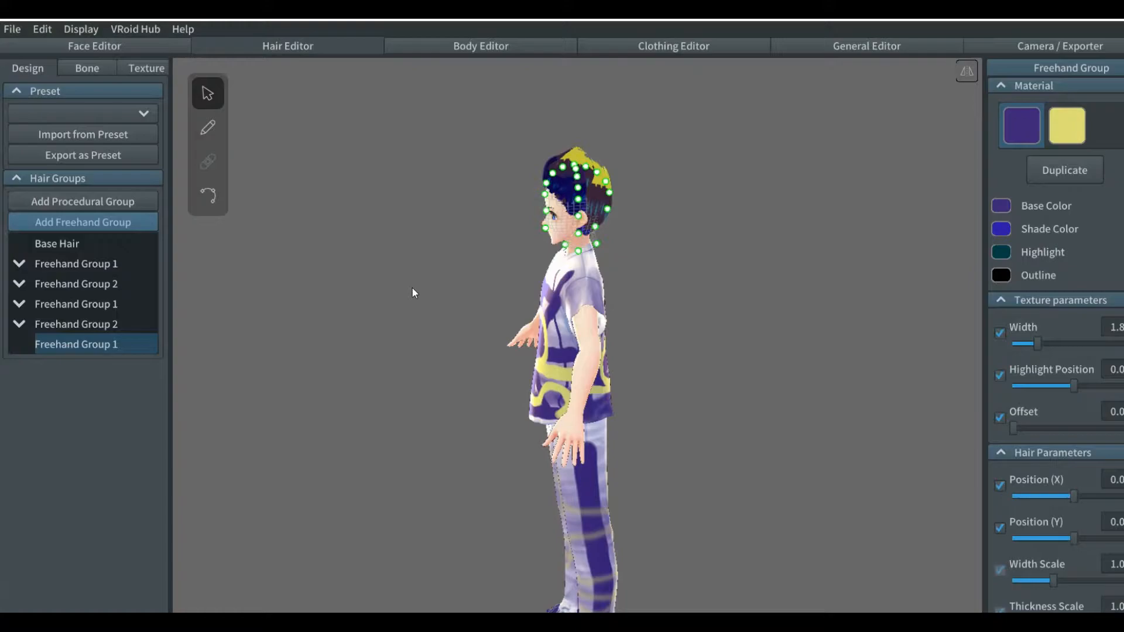
pyautogui.click(966, 71)
pyautogui.scroll(3, 641, 210)
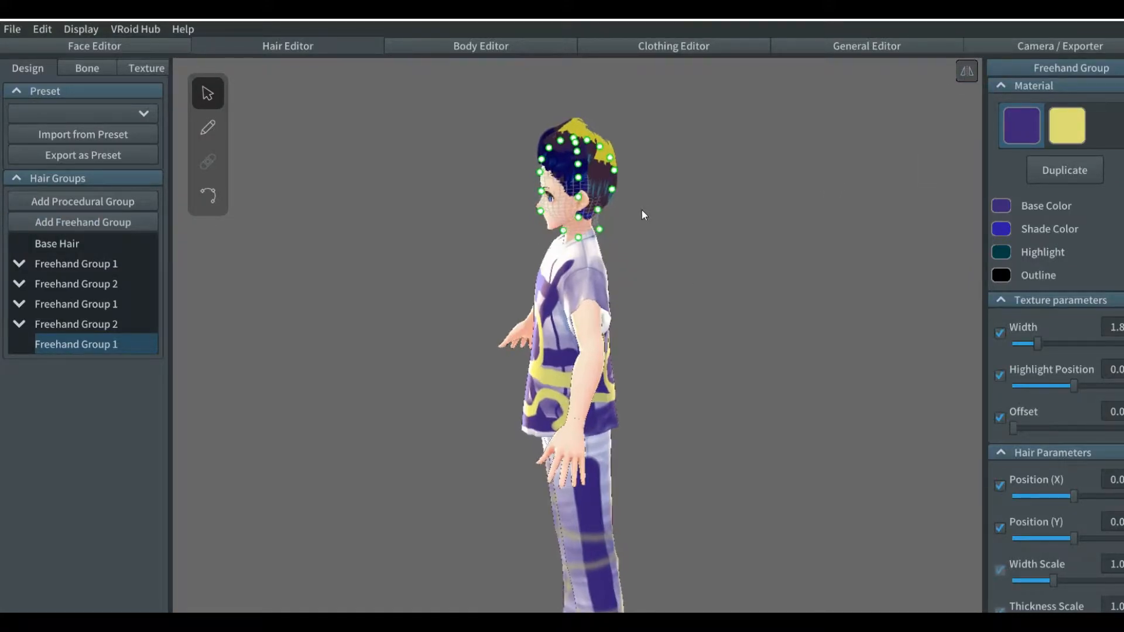
pyautogui.scroll(1, 642, 215)
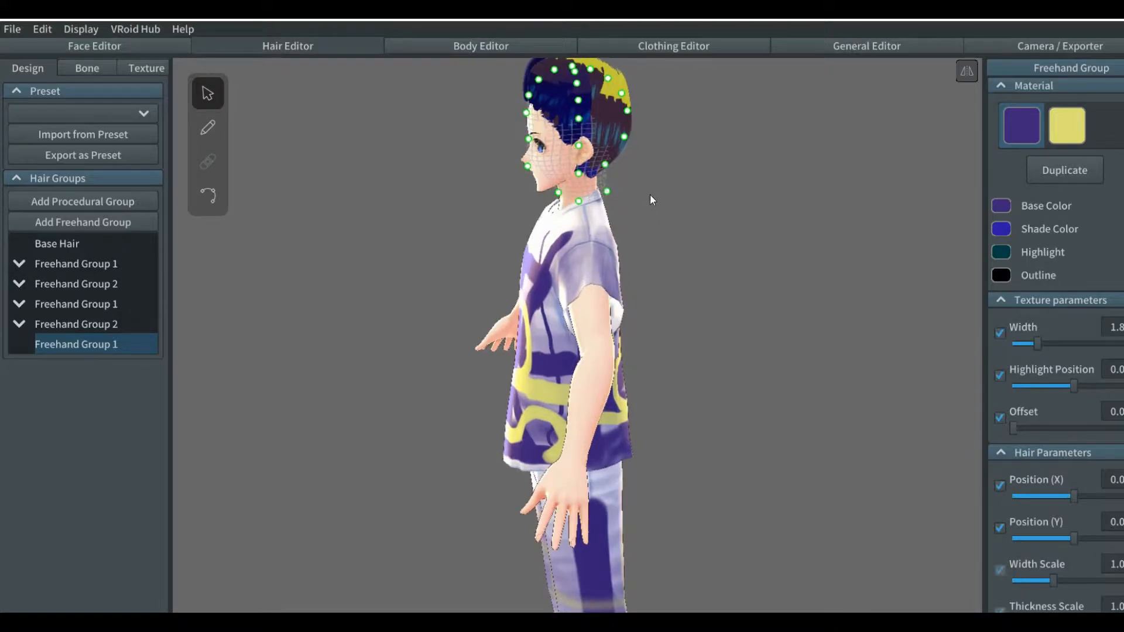
pyautogui.moveTo(649, 194); pyautogui.dragTo(679, 310, button='middle')
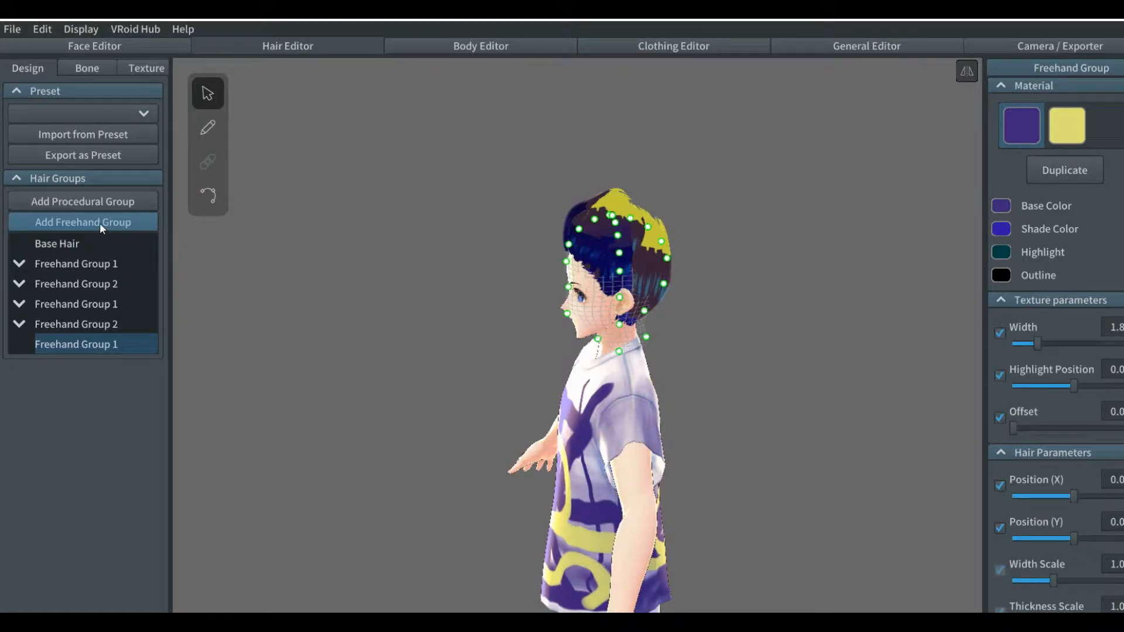
pyautogui.click(83, 223)
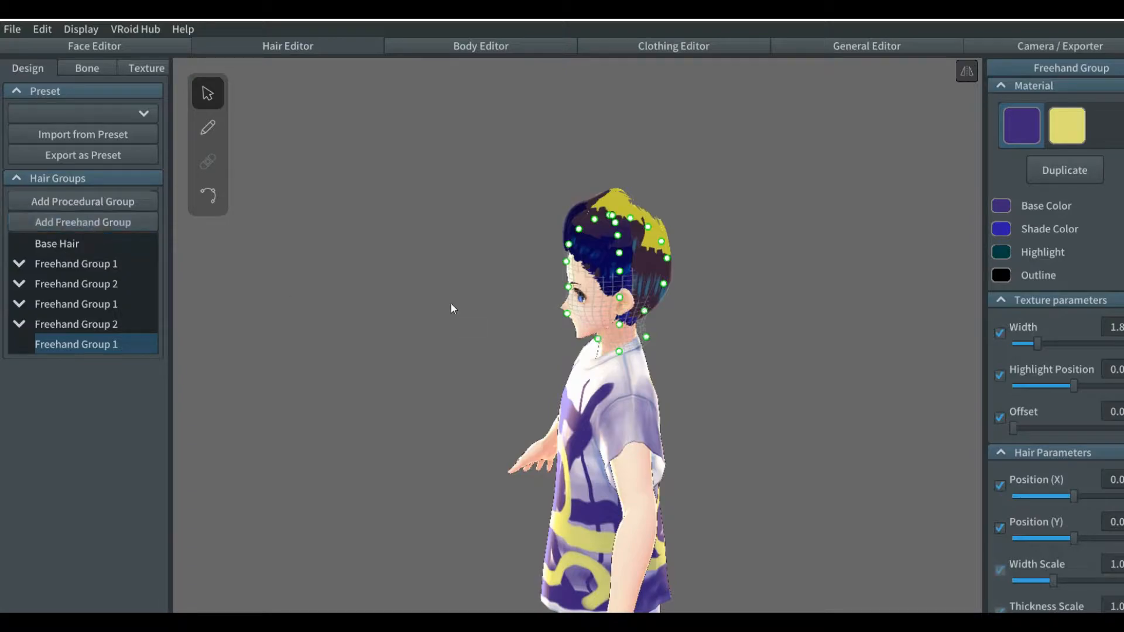
# Raise the two lowest rows of the new freehand group's guide mesh above the crown and pull the topmost front points inward
pyautogui.moveTo(480, 343); pyautogui.dragTo(522, 341, button='right')
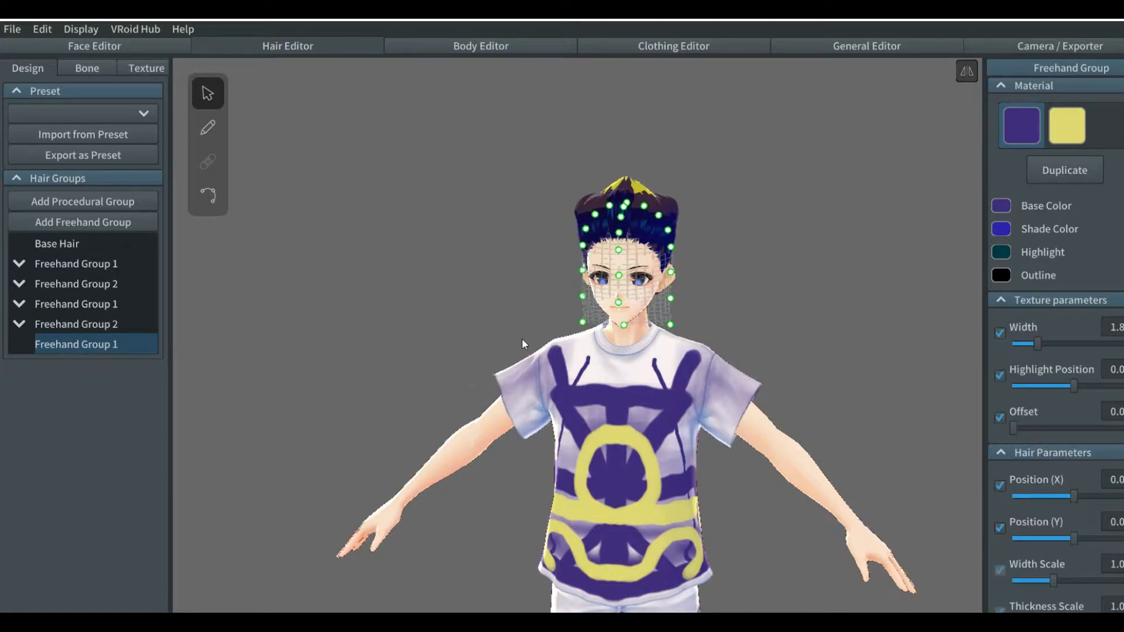
pyautogui.moveTo(544, 328); pyautogui.dragTo(503, 329, button='right')
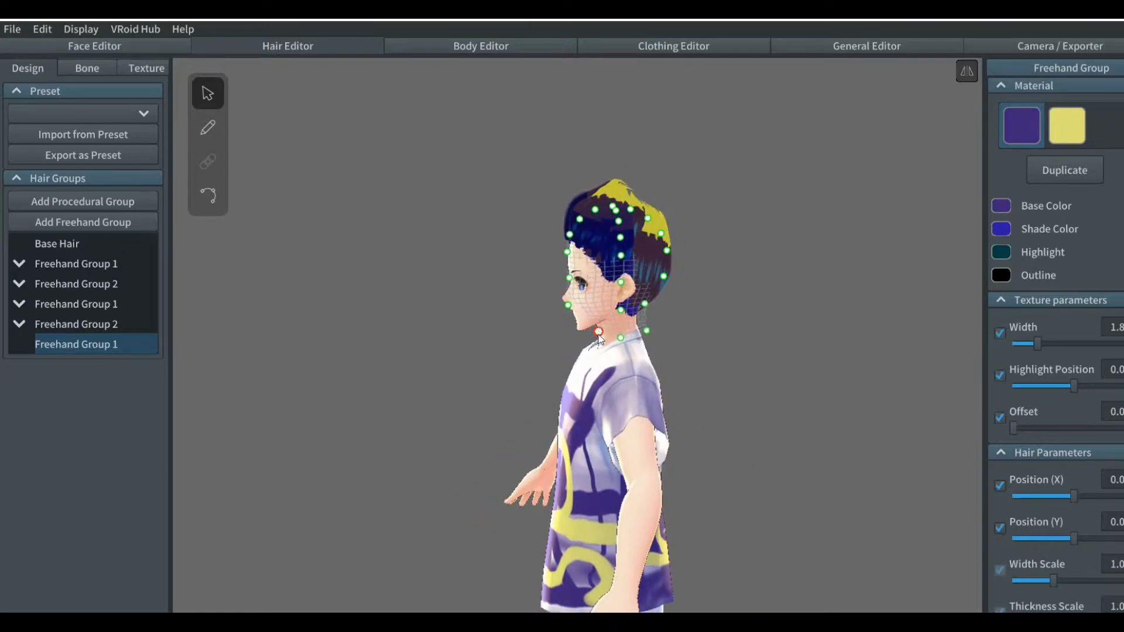
pyautogui.moveTo(598, 337); pyautogui.dragTo(522, 216)
pyautogui.click(949, 86)
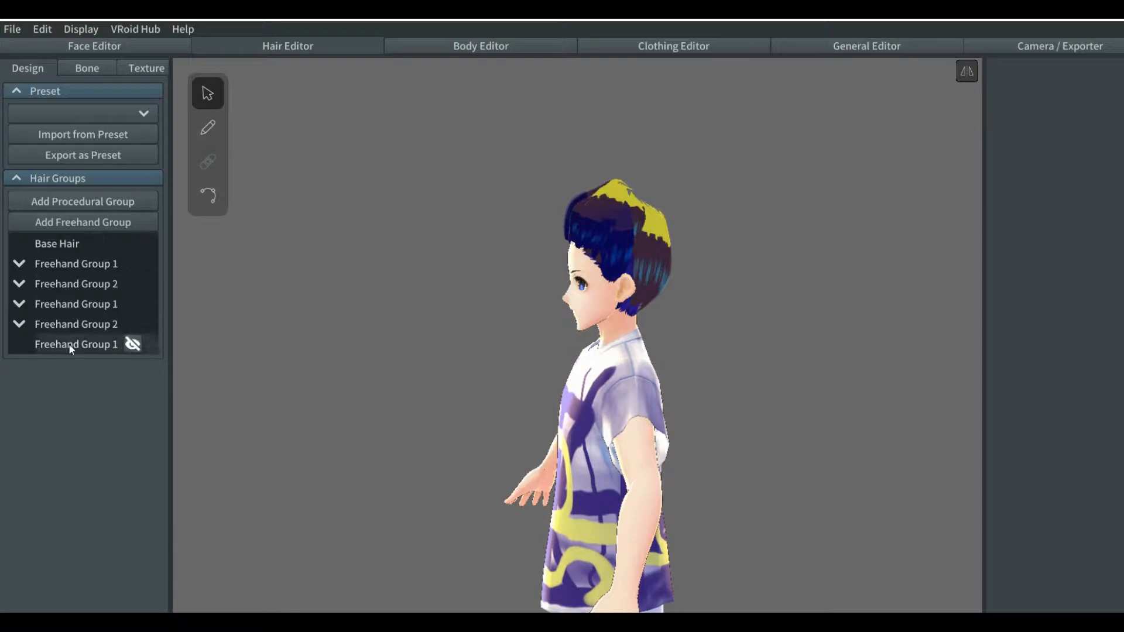
pyautogui.click(130, 344)
pyautogui.moveTo(599, 333); pyautogui.dragTo(571, 178)
pyautogui.moveTo(568, 304); pyautogui.dragTo(558, 202)
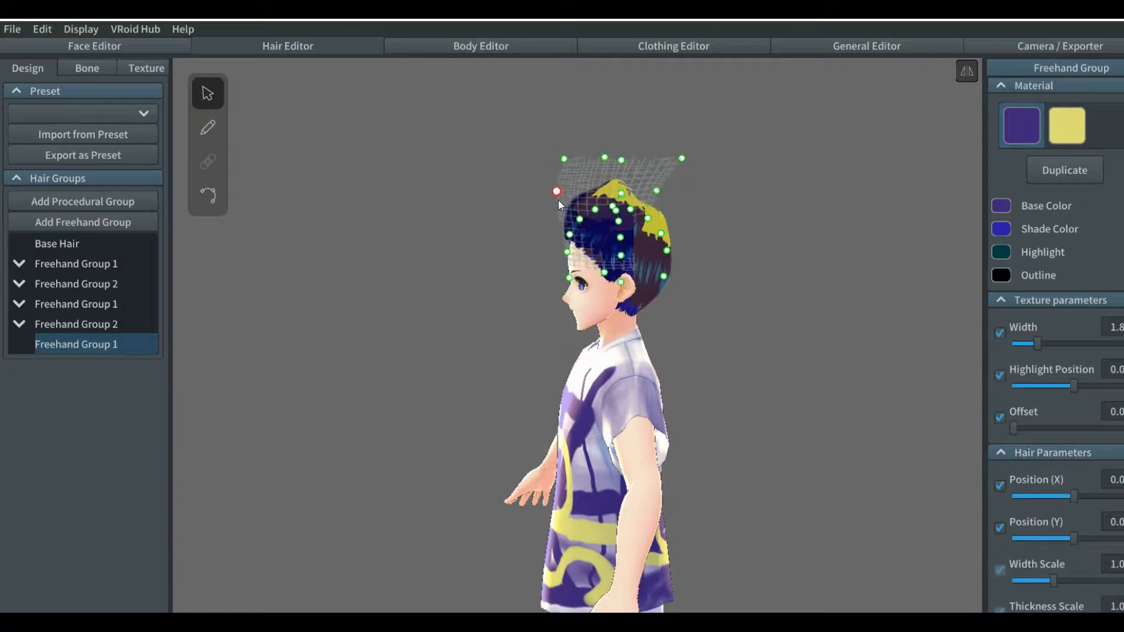
pyautogui.moveTo(564, 159); pyautogui.dragTo(582, 157)
pyautogui.click(567, 280)
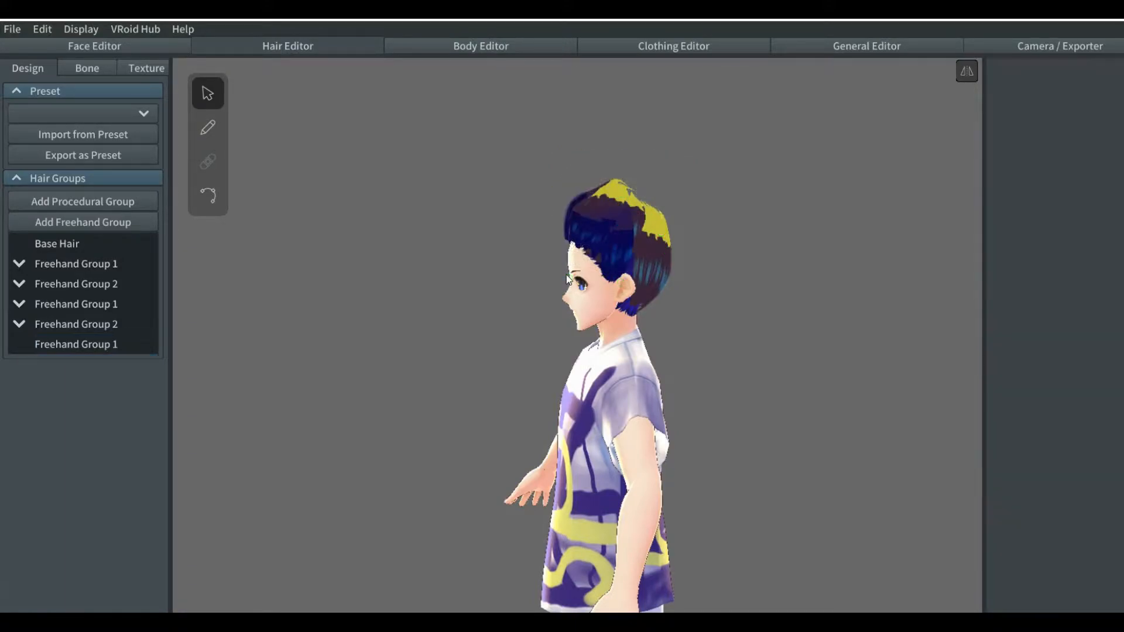
# Pull the forehead-level points of the new group's guide mesh up and outward so the mesh bulges around the hair
pyautogui.click(86, 345)
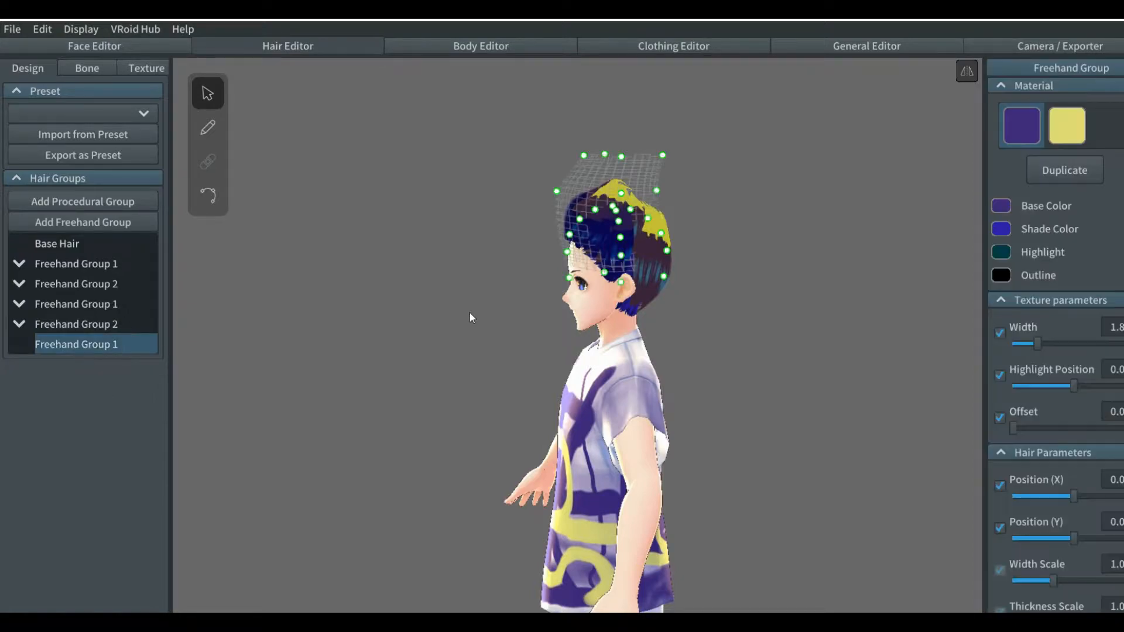
pyautogui.moveTo(568, 279); pyautogui.dragTo(550, 228)
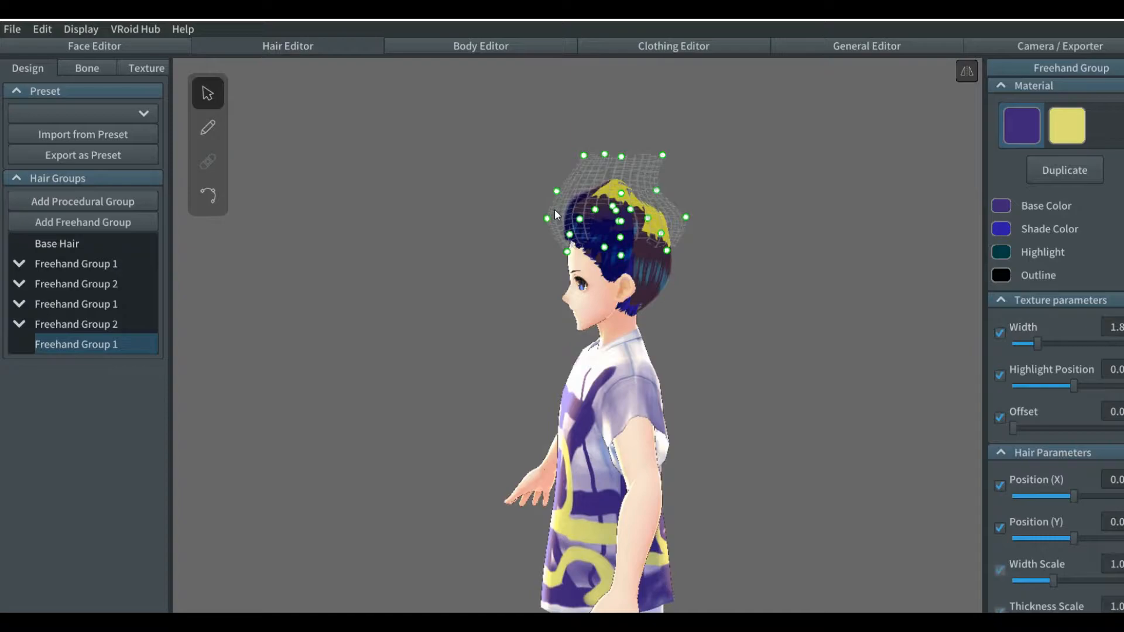
pyautogui.moveTo(556, 191); pyautogui.dragTo(551, 168)
pyautogui.moveTo(562, 252)
pyautogui.mouseDown()
pyautogui.moveTo(546, 234)
pyautogui.moveTo(550, 195)
pyautogui.mouseUp()
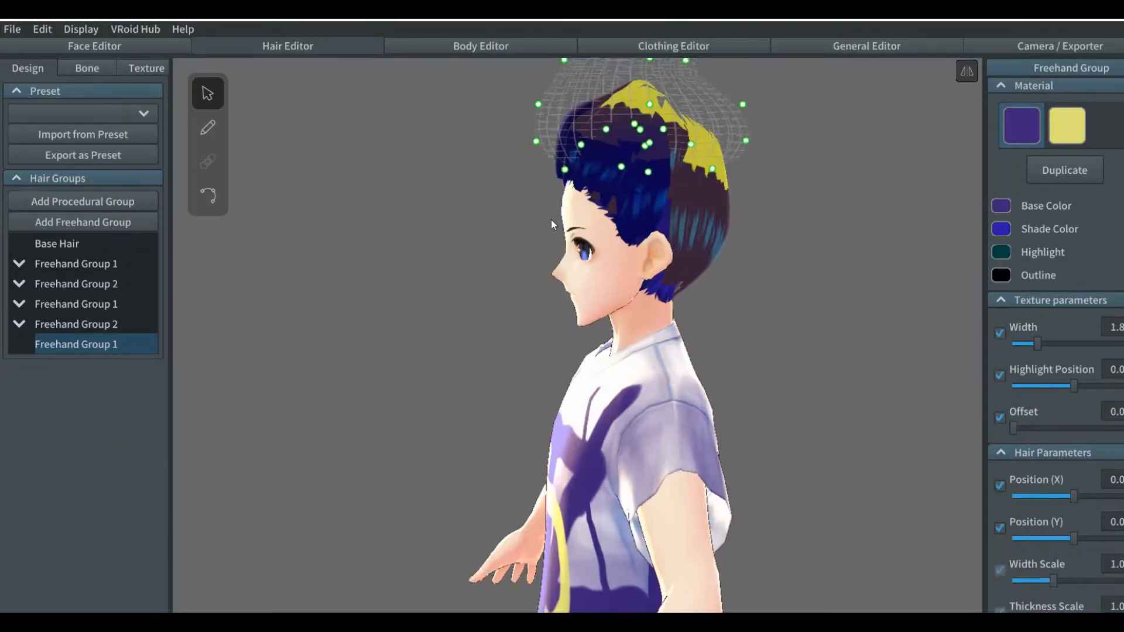
# Refine the guide mesh's side profile by raising an upper front point and slightly lowering the front hairline point
pyautogui.moveTo(715, 251); pyautogui.dragTo(689, 326, button='right')
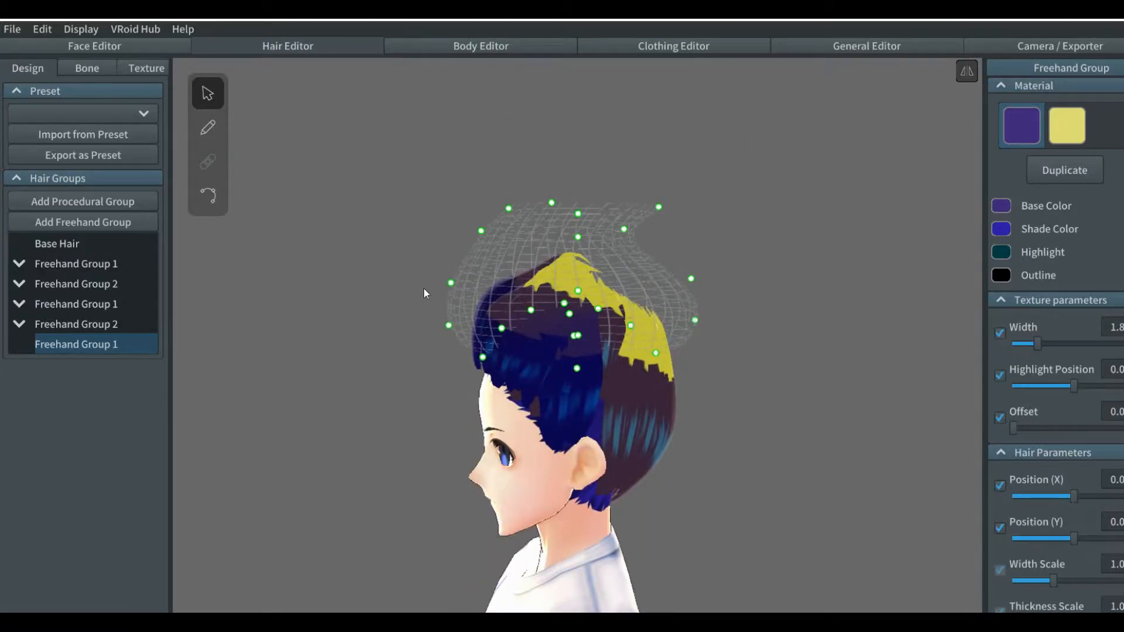
pyautogui.moveTo(451, 284); pyautogui.dragTo(456, 261)
pyautogui.moveTo(483, 358); pyautogui.dragTo(482, 366)
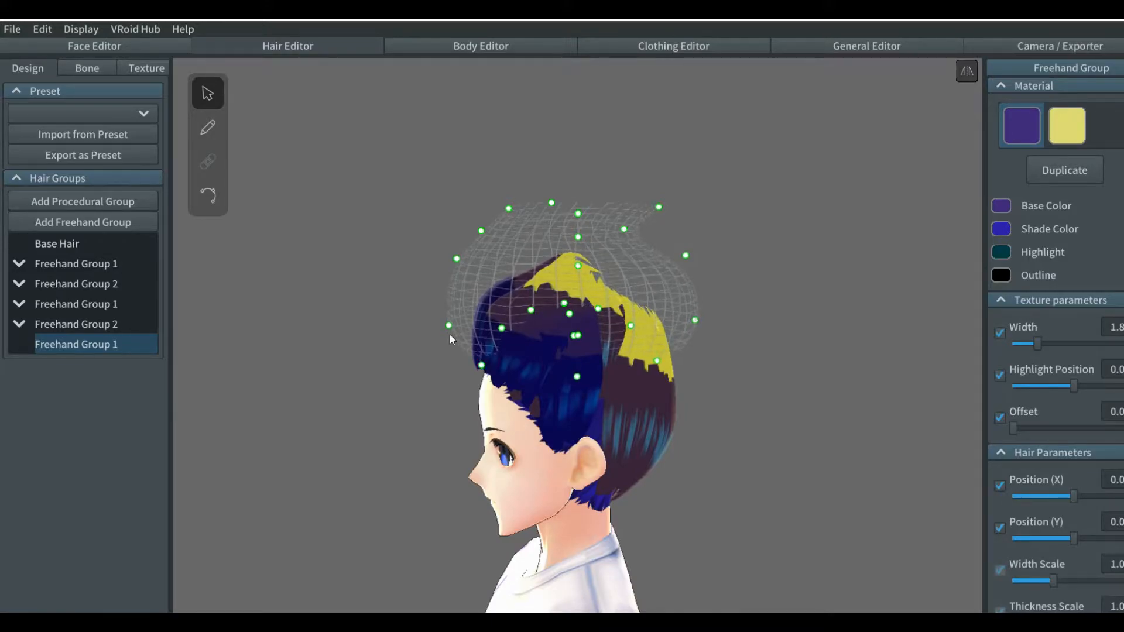
# Widen the guide mesh by pulling its side points outward beyond the hair on both sides of the head
pyautogui.moveTo(417, 339); pyautogui.dragTo(459, 340, button='right')
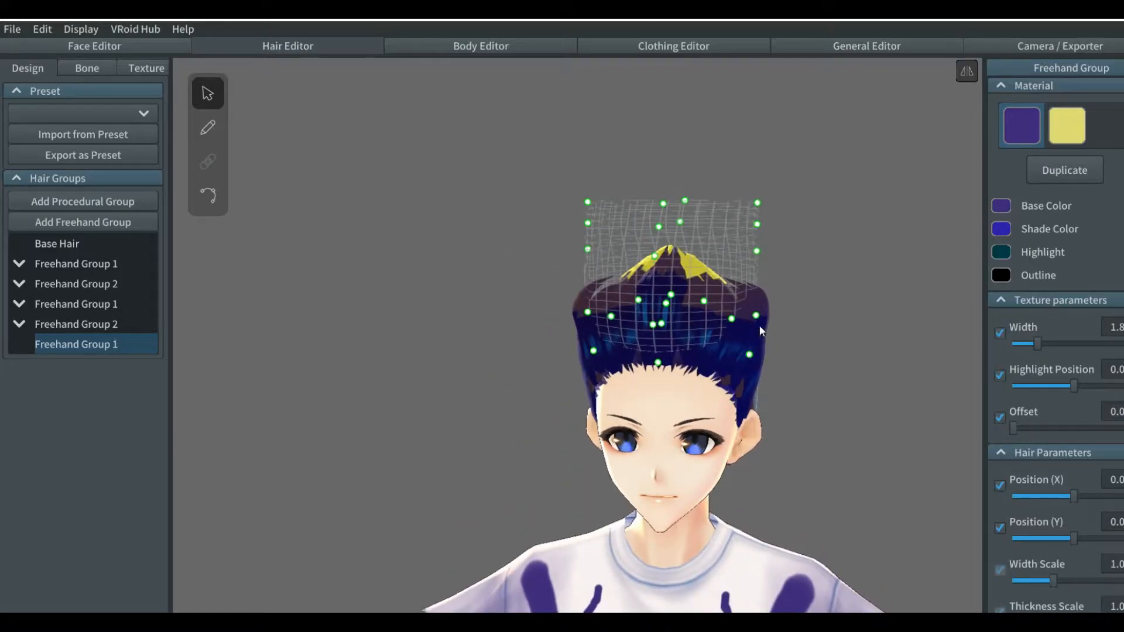
pyautogui.moveTo(754, 316); pyautogui.dragTo(778, 321)
pyautogui.moveTo(757, 251); pyautogui.dragTo(771, 222)
pyautogui.moveTo(834, 308)
pyautogui.mouseDown(button='right')
pyautogui.moveTo(752, 309)
pyautogui.moveTo(843, 310)
pyautogui.mouseUp(button='right')
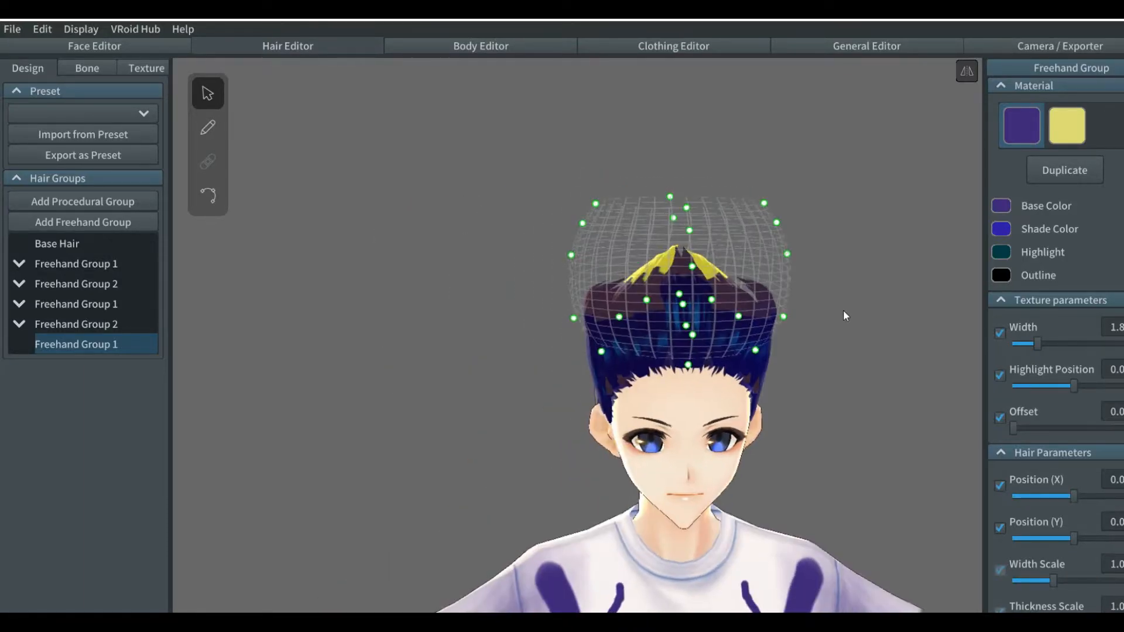
pyautogui.click(79, 325)
pyautogui.click(253, 299)
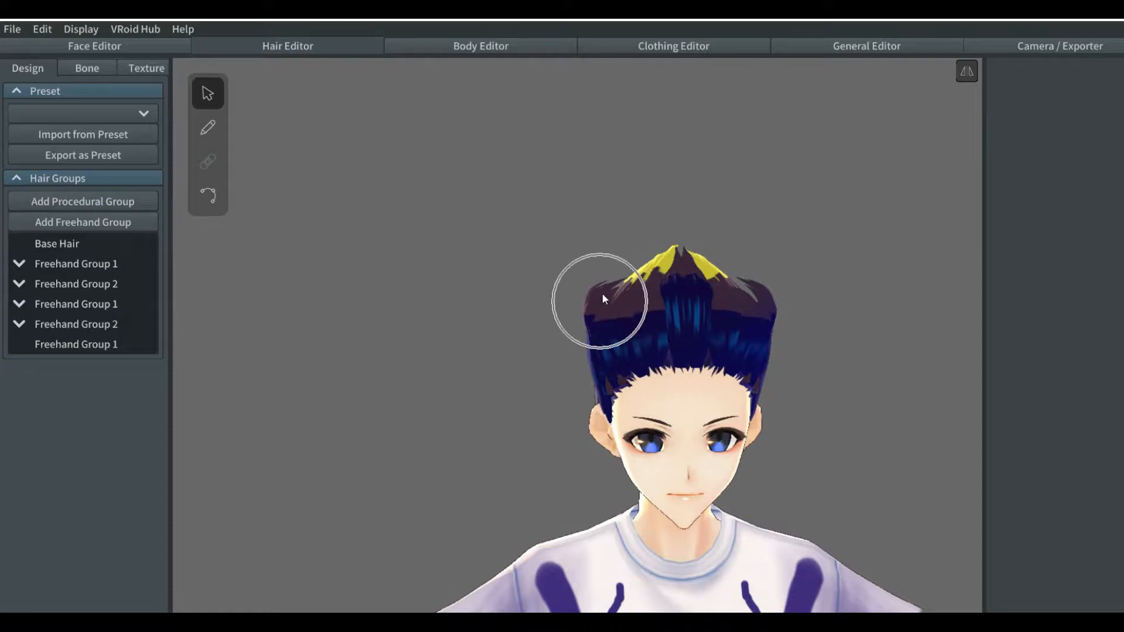
pyautogui.moveTo(733, 305); pyautogui.dragTo(665, 298, button='right')
pyautogui.moveTo(332, 321); pyautogui.dragTo(387, 329, button='right')
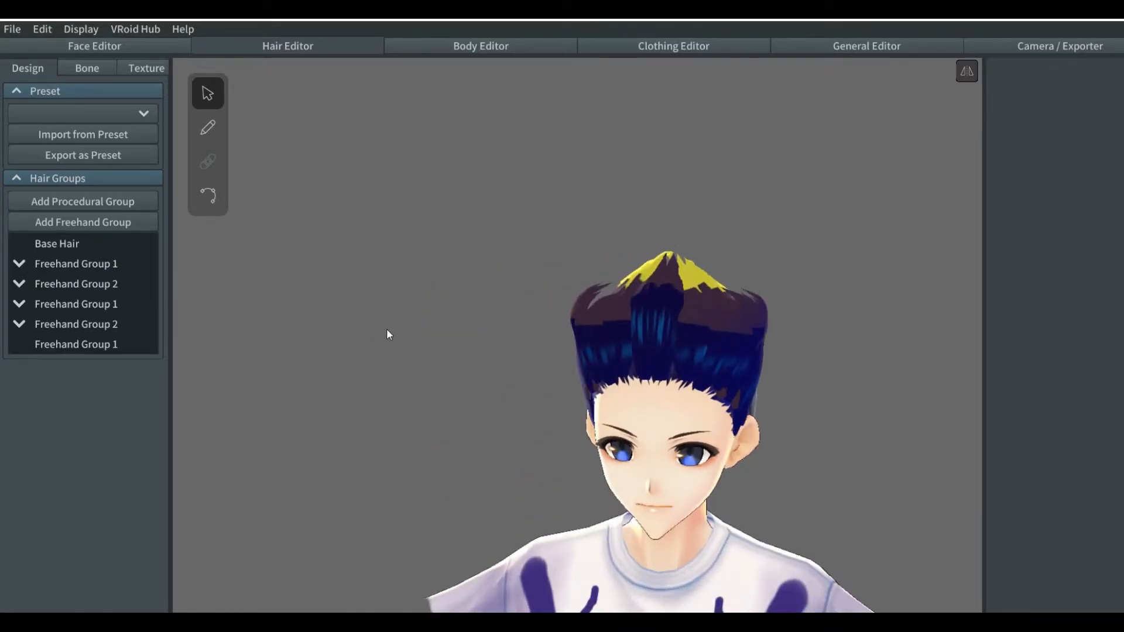
# Try a mirrored purple hair strand on the front of the new freehand group's guide mesh and undo it
pyautogui.click(78, 345)
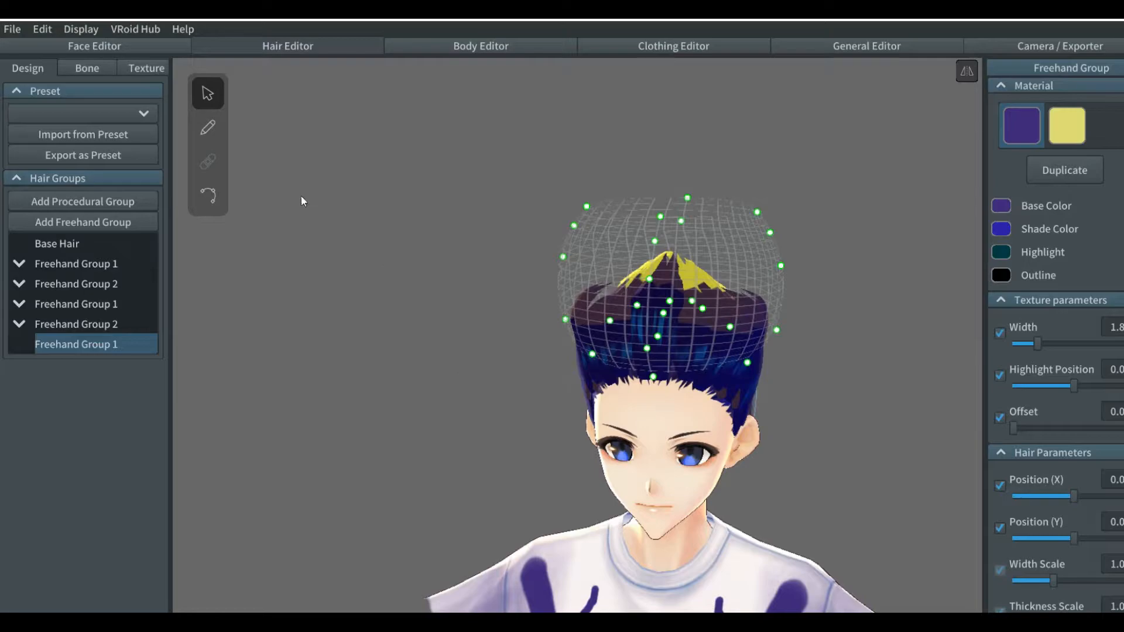
pyautogui.click(209, 129)
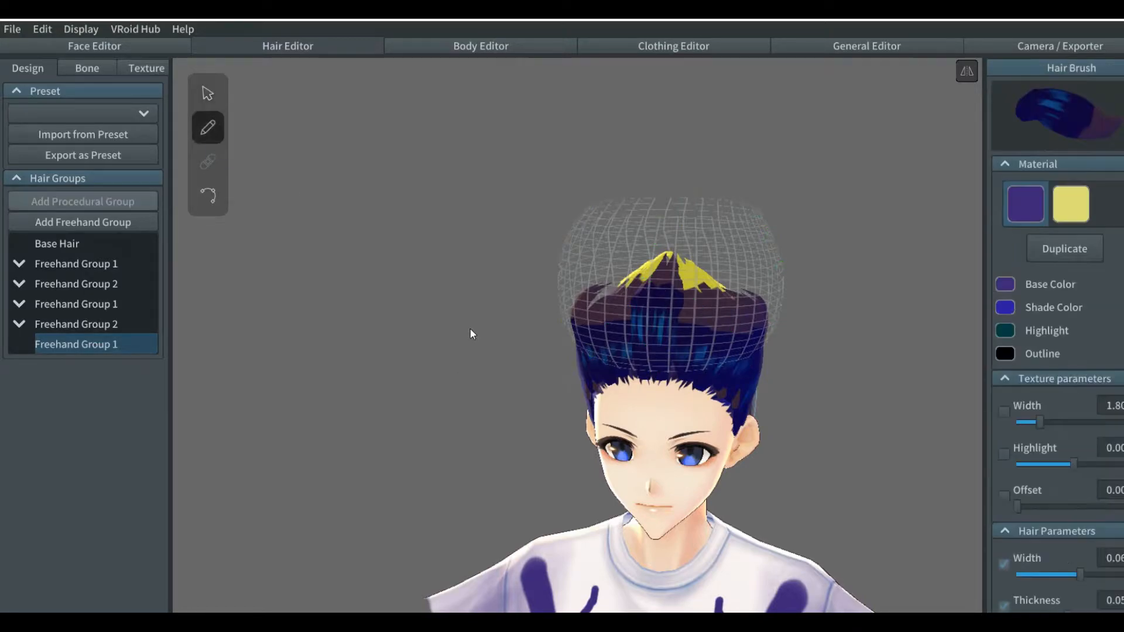
pyautogui.moveTo(468, 327); pyautogui.dragTo(465, 319, button='right')
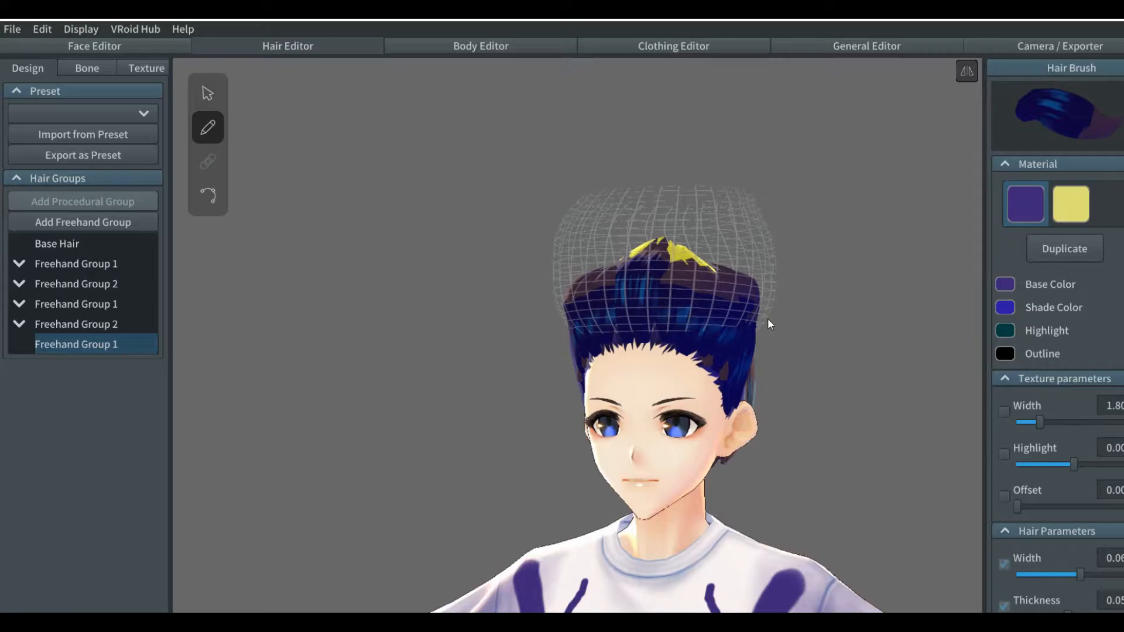
pyautogui.moveTo(785, 360)
pyautogui.mouseDown(button='right')
pyautogui.moveTo(750, 357)
pyautogui.moveTo(787, 366)
pyautogui.mouseUp(button='right')
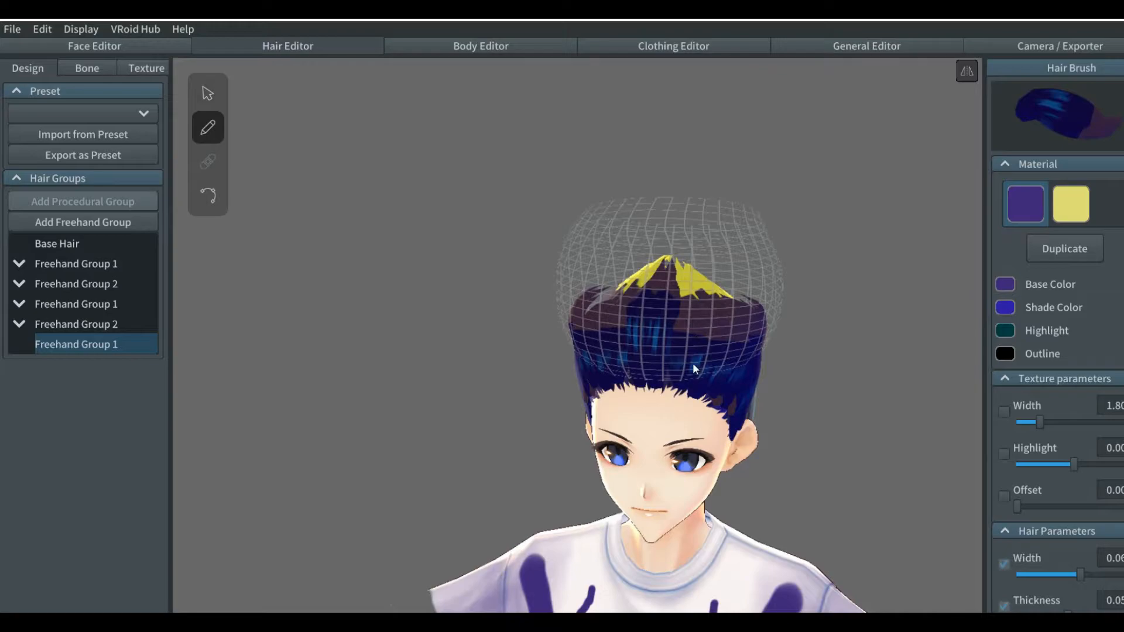
pyautogui.moveTo(691, 294); pyautogui.dragTo(691, 294)
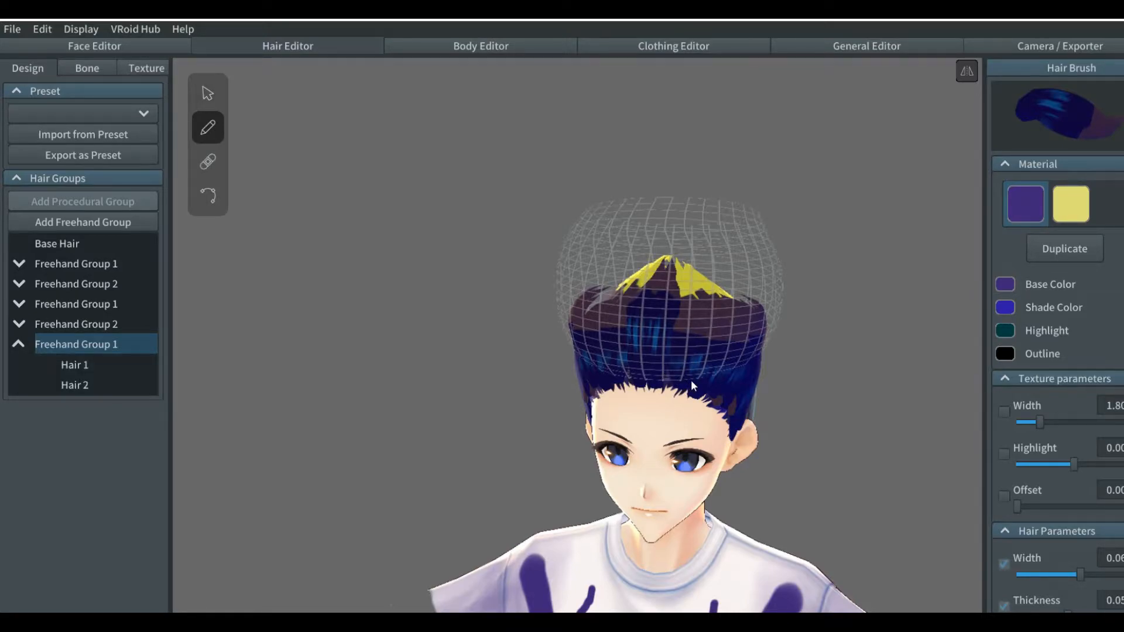
pyautogui.hotkey('ctrl', 'z')
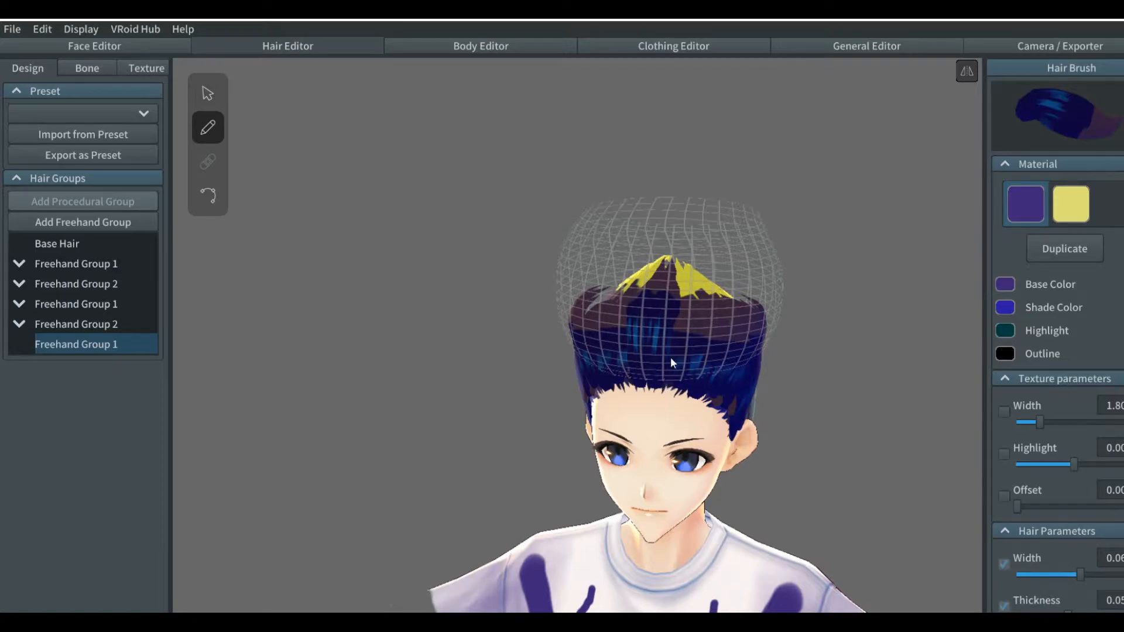
# Try further strands rising up the guide mesh above the crown, check them from the side, and undo them
pyautogui.moveTo(672, 302)
pyautogui.mouseDown()
pyautogui.moveTo(671, 221)
pyautogui.moveTo(671, 233)
pyautogui.mouseUp()
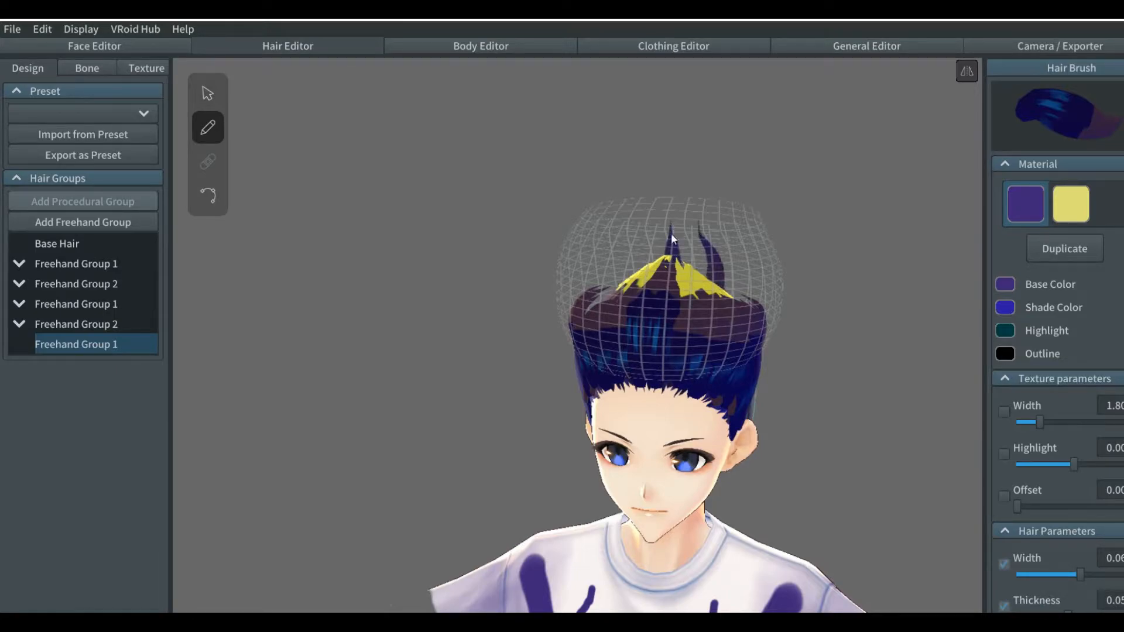
pyautogui.moveTo(697, 317); pyautogui.dragTo(648, 308, button='right')
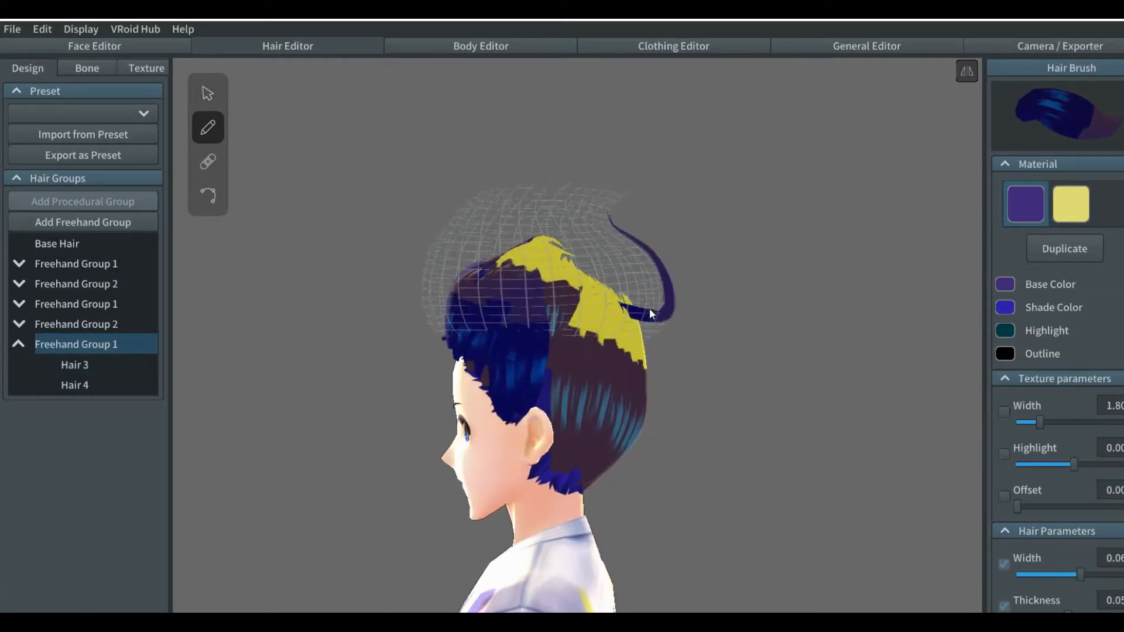
pyautogui.hotkey('ctrl', 'z')
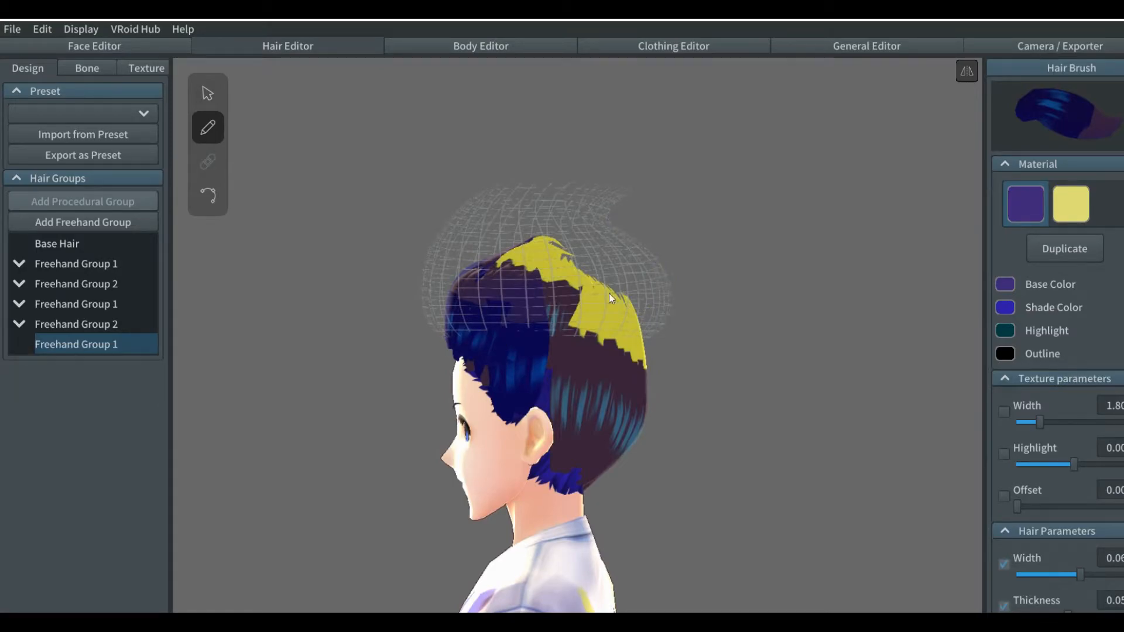
pyautogui.moveTo(468, 345); pyautogui.dragTo(494, 348, button='right')
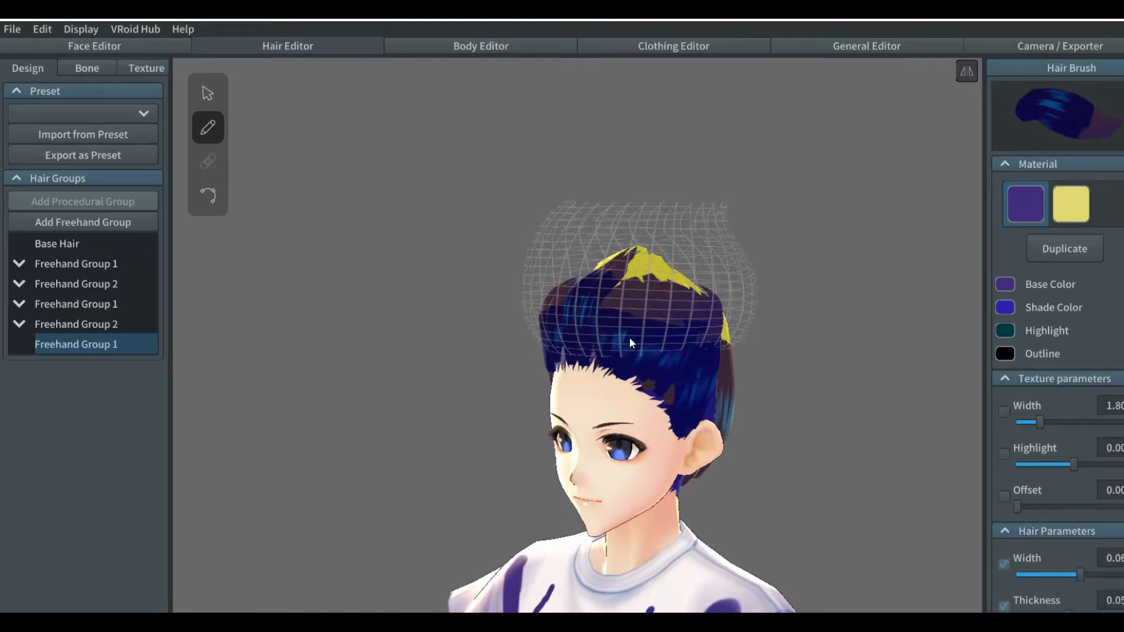
pyautogui.moveTo(634, 320); pyautogui.dragTo(597, 324, button='right')
pyautogui.hotkey('ctrl', 'z')
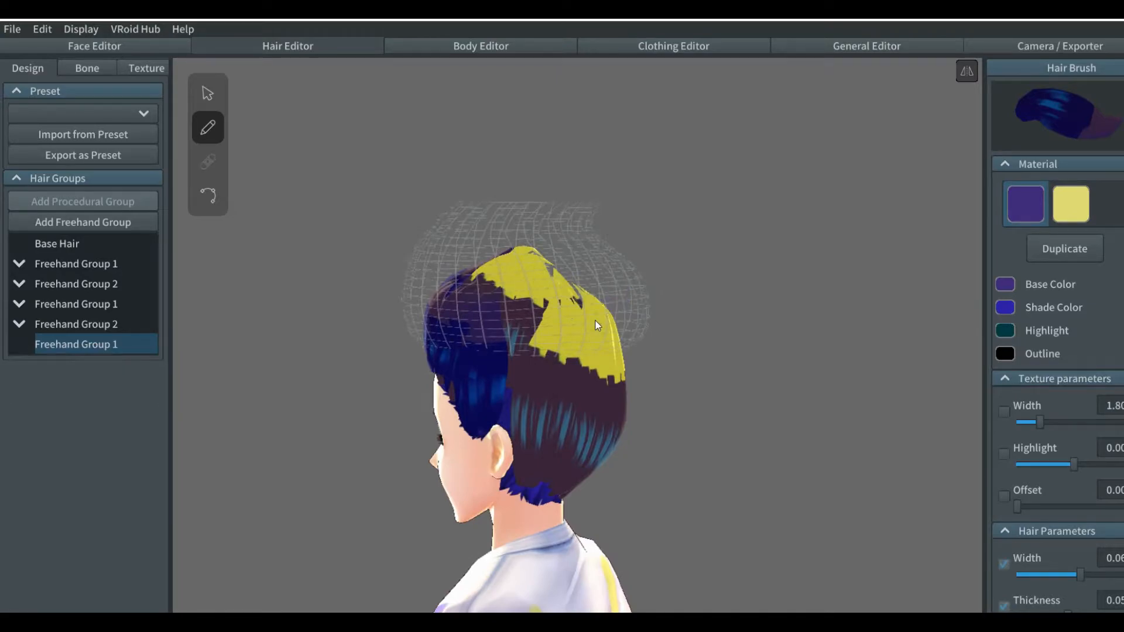
# Reshape the guide mesh's lower edge by raising the outer front point and lowering the inner base points toward the hairline
pyautogui.moveTo(420, 333); pyautogui.dragTo(473, 346, button='right')
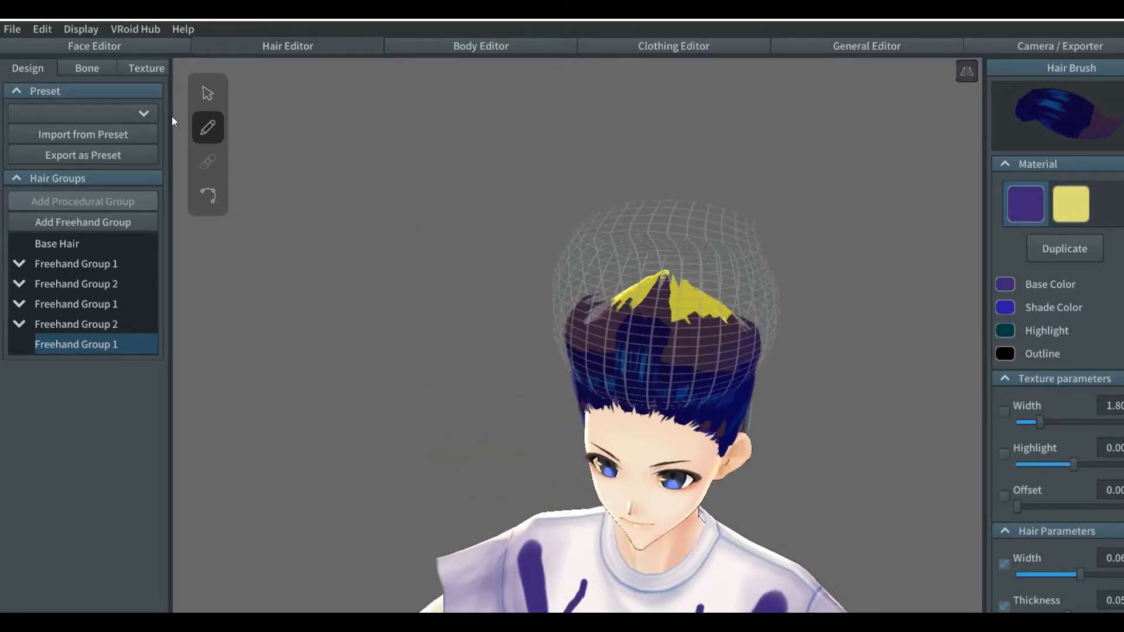
pyautogui.click(206, 93)
pyautogui.moveTo(581, 356); pyautogui.dragTo(556, 342, button='right')
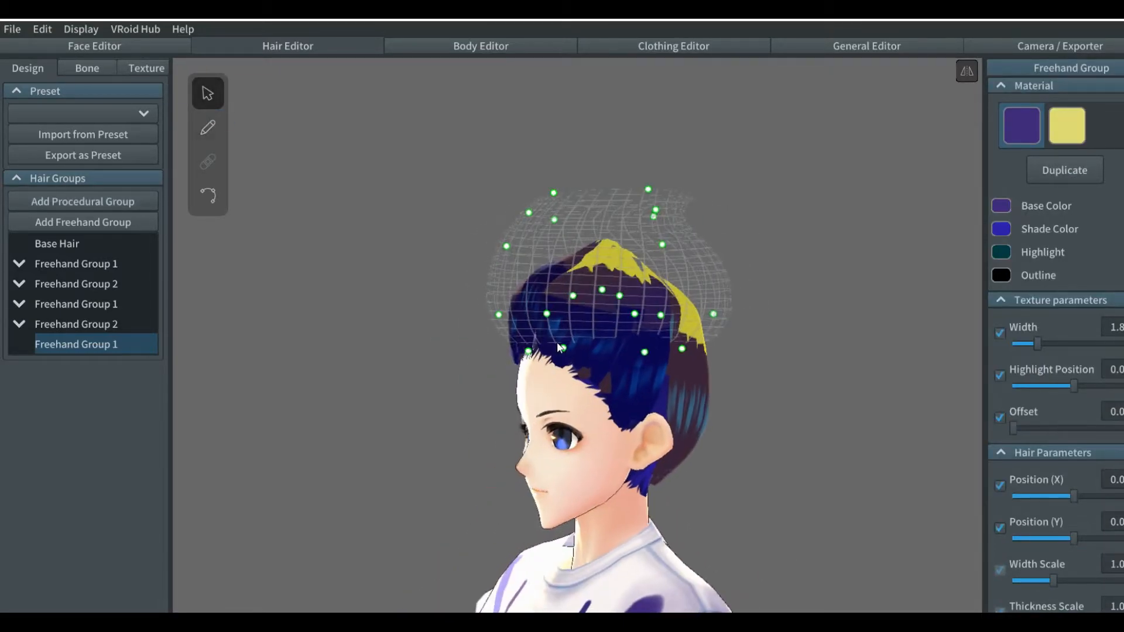
pyautogui.moveTo(528, 353); pyautogui.dragTo(521, 325)
pyautogui.moveTo(579, 294); pyautogui.dragTo(542, 343)
pyautogui.click(547, 314)
pyautogui.click(497, 315)
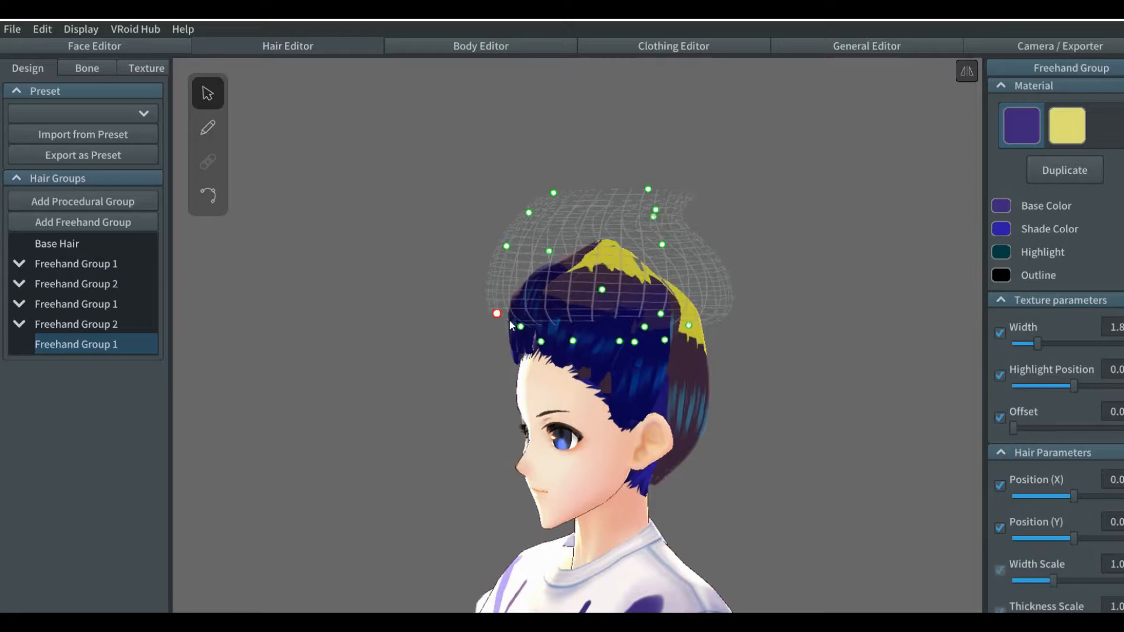
pyautogui.moveTo(525, 332); pyautogui.dragTo(567, 361)
pyautogui.moveTo(547, 364); pyautogui.dragTo(574, 368, button='right')
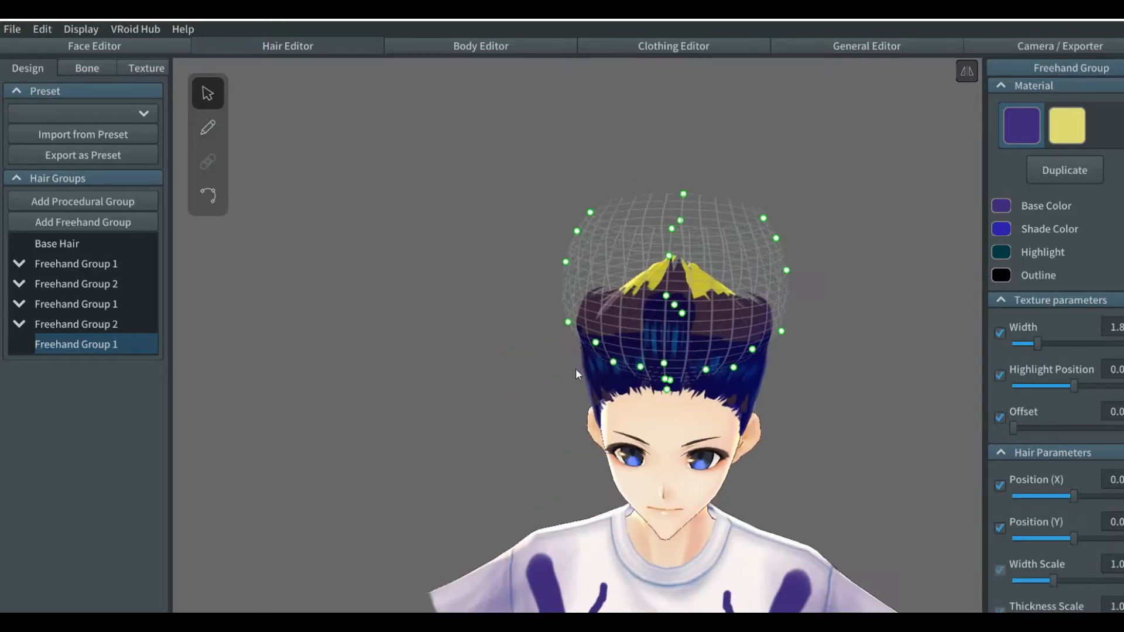
# Try a mirrored strand on the front centre of the guide mesh, check it from the side, and undo it
pyautogui.click(207, 127)
pyautogui.moveTo(433, 338); pyautogui.dragTo(428, 316, button='right')
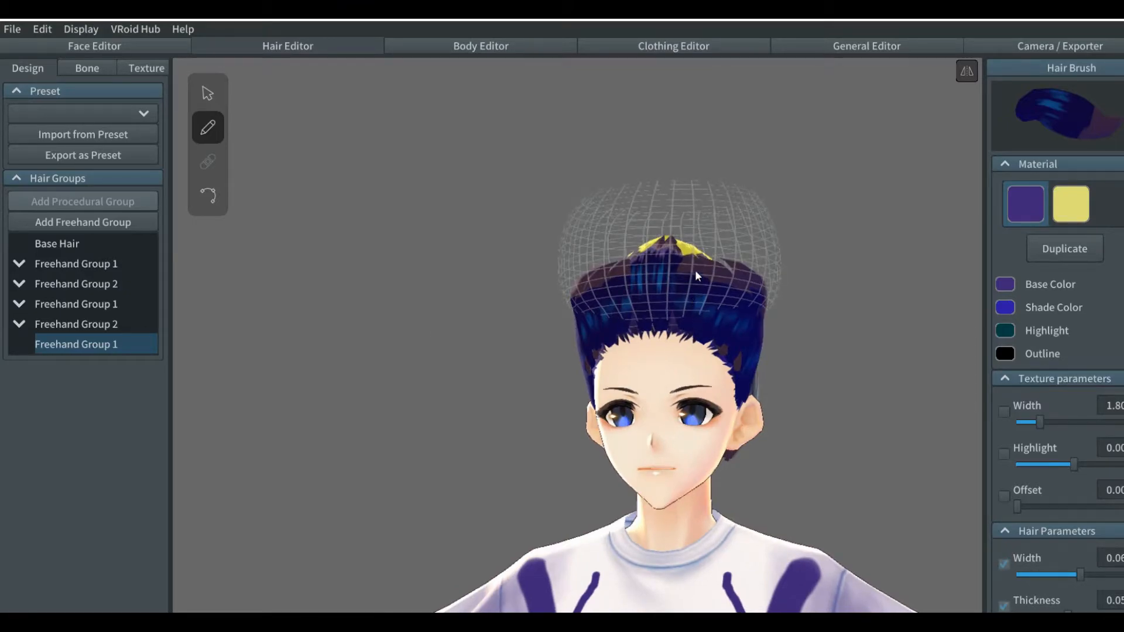
pyautogui.moveTo(684, 297); pyautogui.dragTo(673, 318)
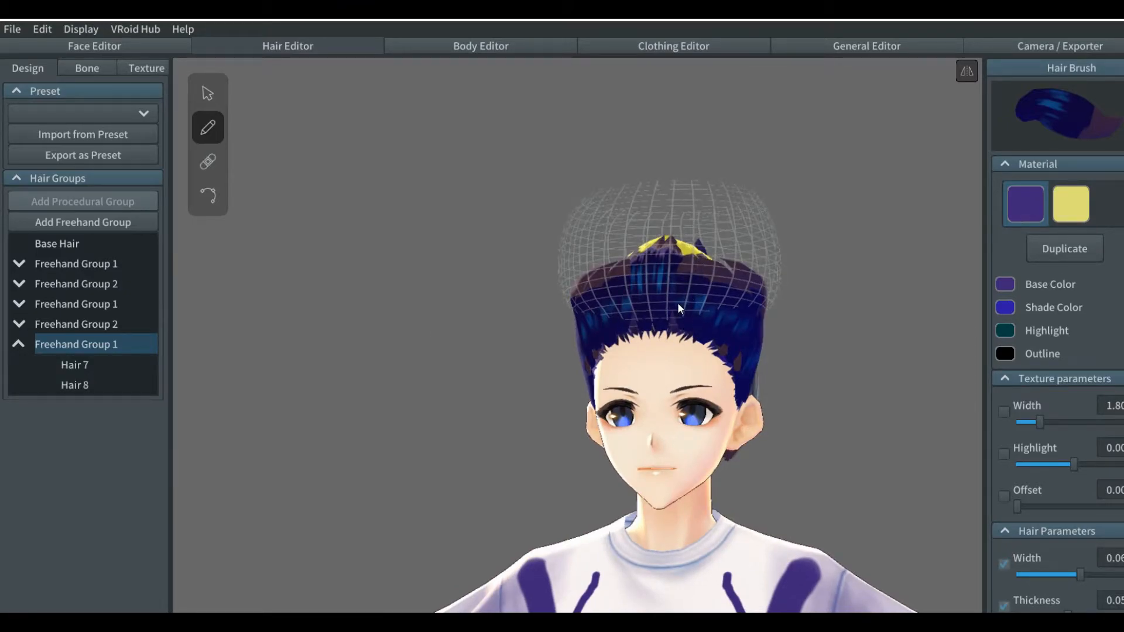
pyautogui.moveTo(660, 307); pyautogui.dragTo(626, 314, button='right')
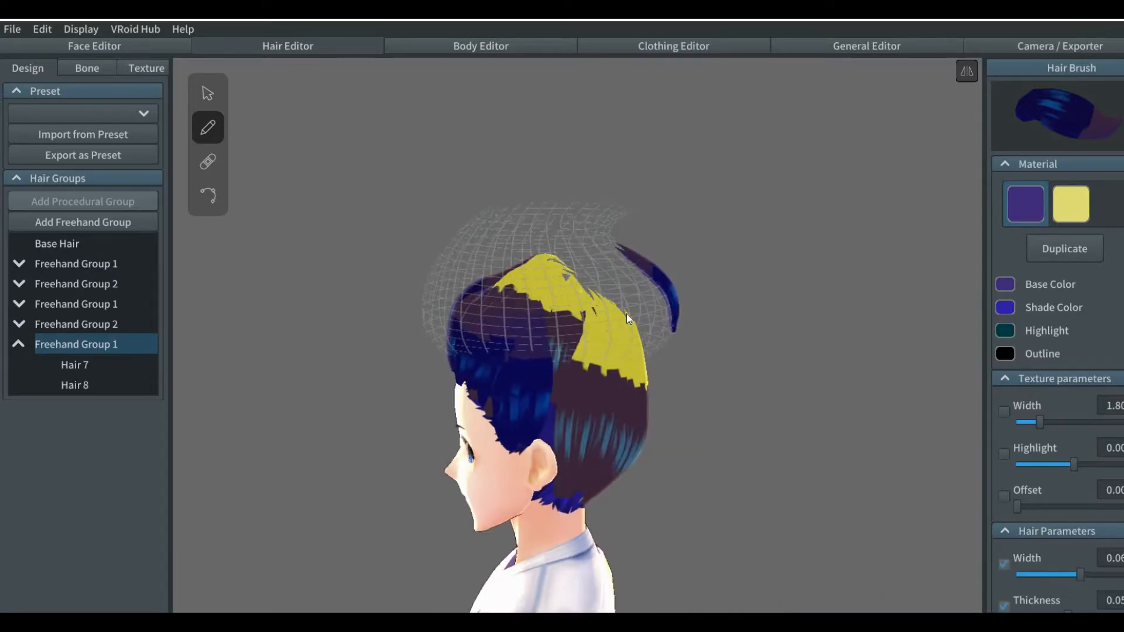
pyautogui.hotkey('ctrl', 'z')
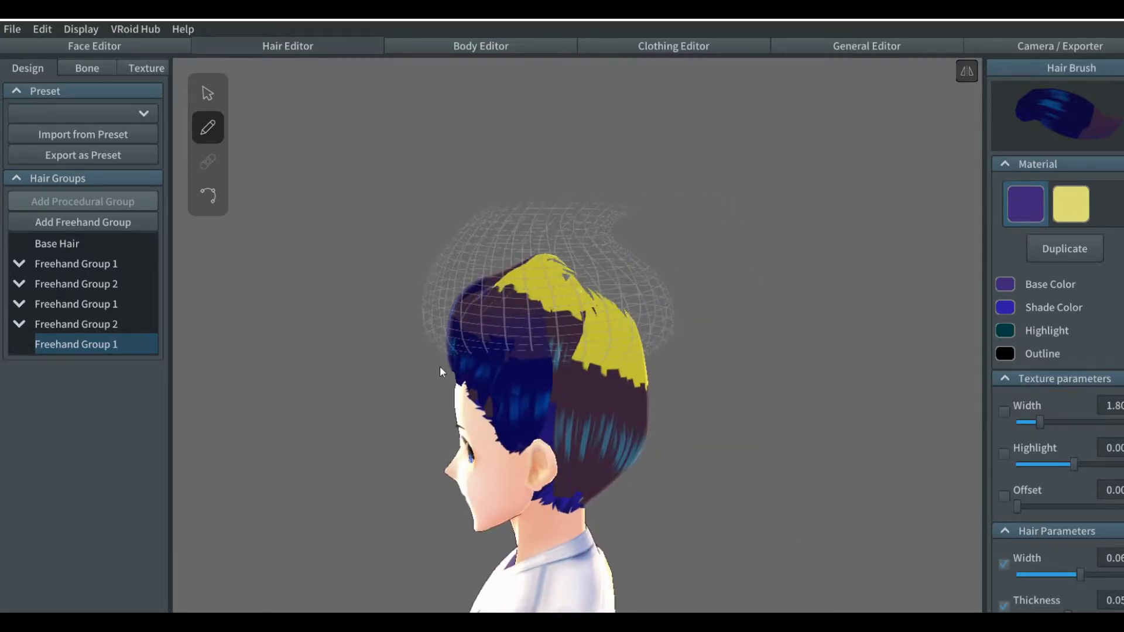
# Try a mirrored strand rising from the hairline up the side of the guide mesh and undo it
pyautogui.moveTo(442, 366); pyautogui.dragTo(504, 368, button='right')
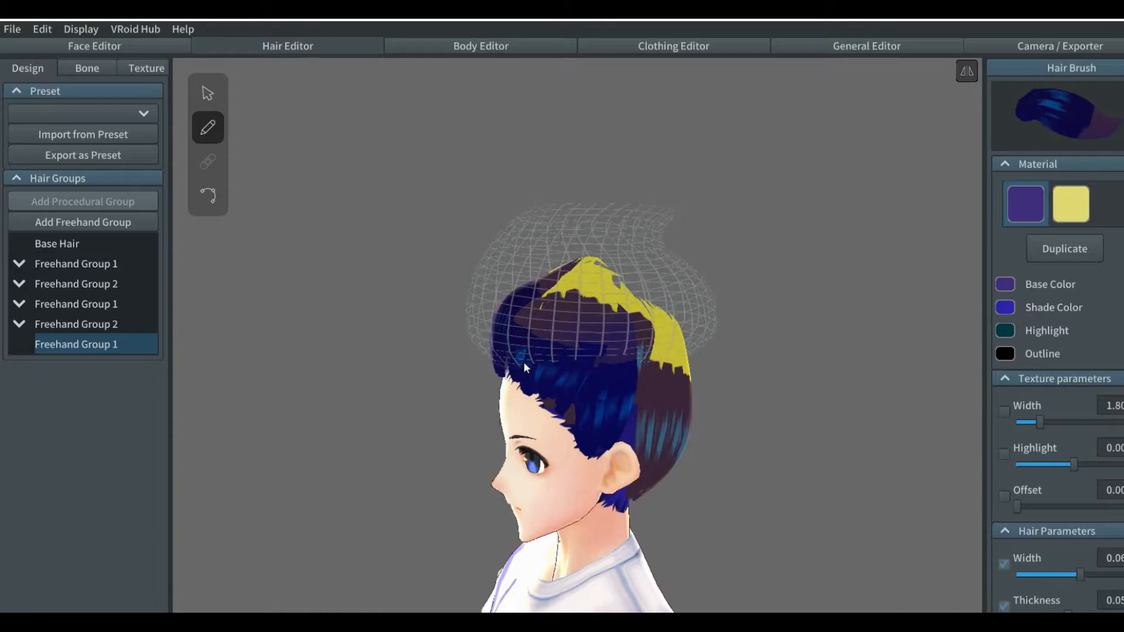
pyautogui.moveTo(523, 360); pyautogui.dragTo(543, 233)
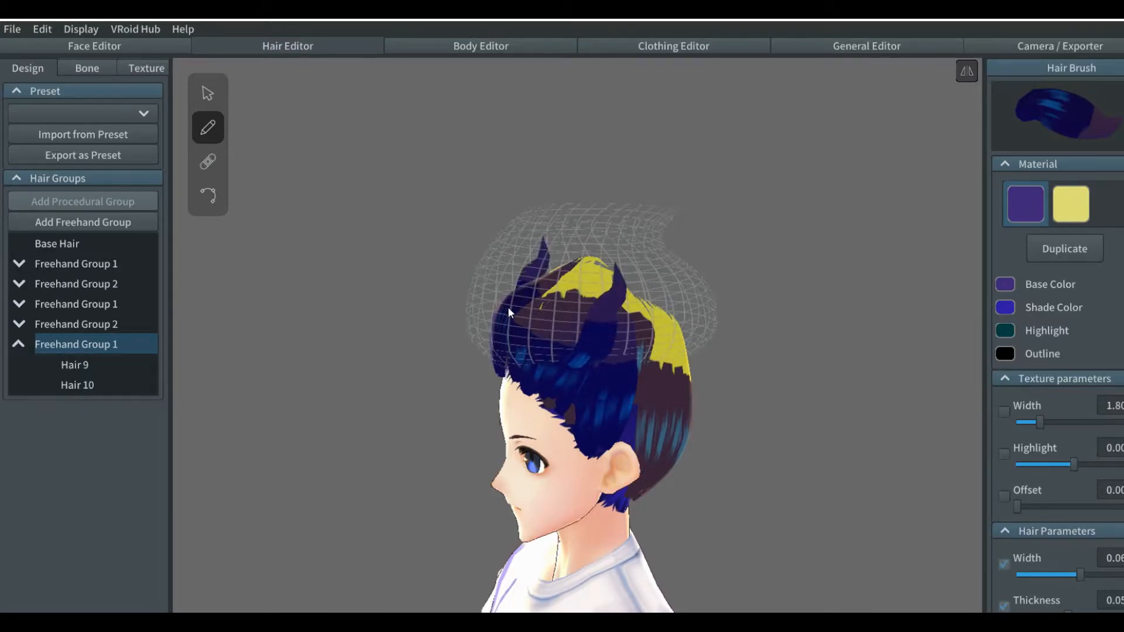
pyautogui.moveTo(508, 381); pyautogui.dragTo(531, 386, button='right')
pyautogui.hotkey('ctrl', 'z')
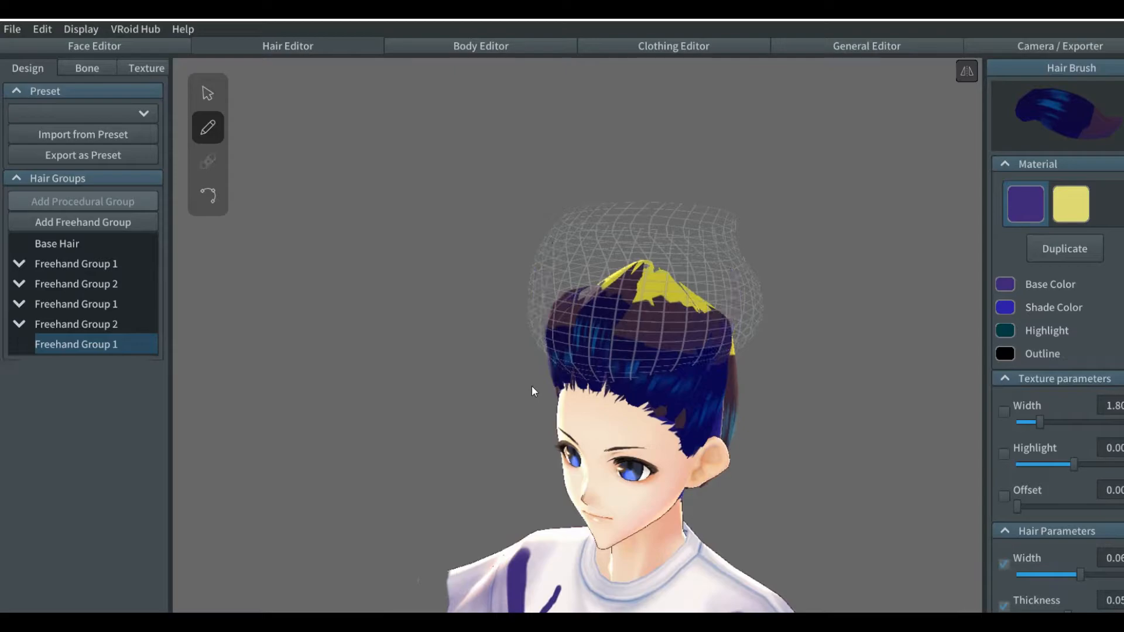
# Try two more rising strands from a three-quarter front view, undoing each one
pyautogui.moveTo(550, 363); pyautogui.dragTo(566, 254)
pyautogui.hotkey('ctrl', 'z')
pyautogui.moveTo(598, 364); pyautogui.dragTo(614, 257)
pyautogui.moveTo(613, 257); pyautogui.dragTo(572, 375, button='right')
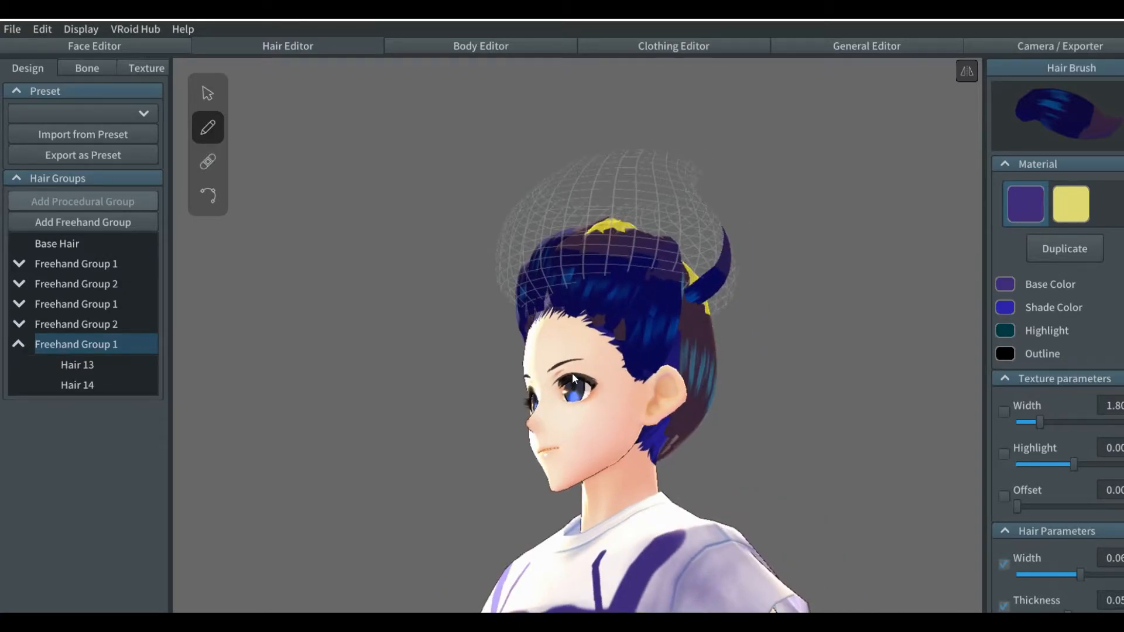
pyautogui.hotkey('ctrl', 'z')
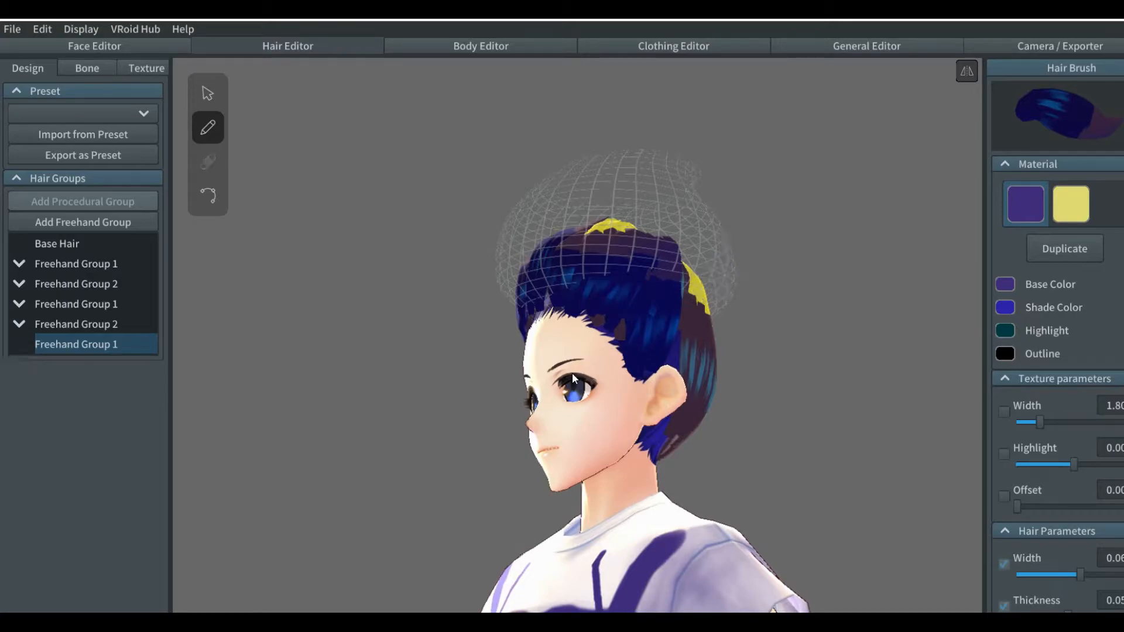
# Pull the guide mesh's central inner point down to the forehead in front view
pyautogui.click(206, 89)
pyautogui.moveTo(387, 273); pyautogui.dragTo(417, 290, button='right')
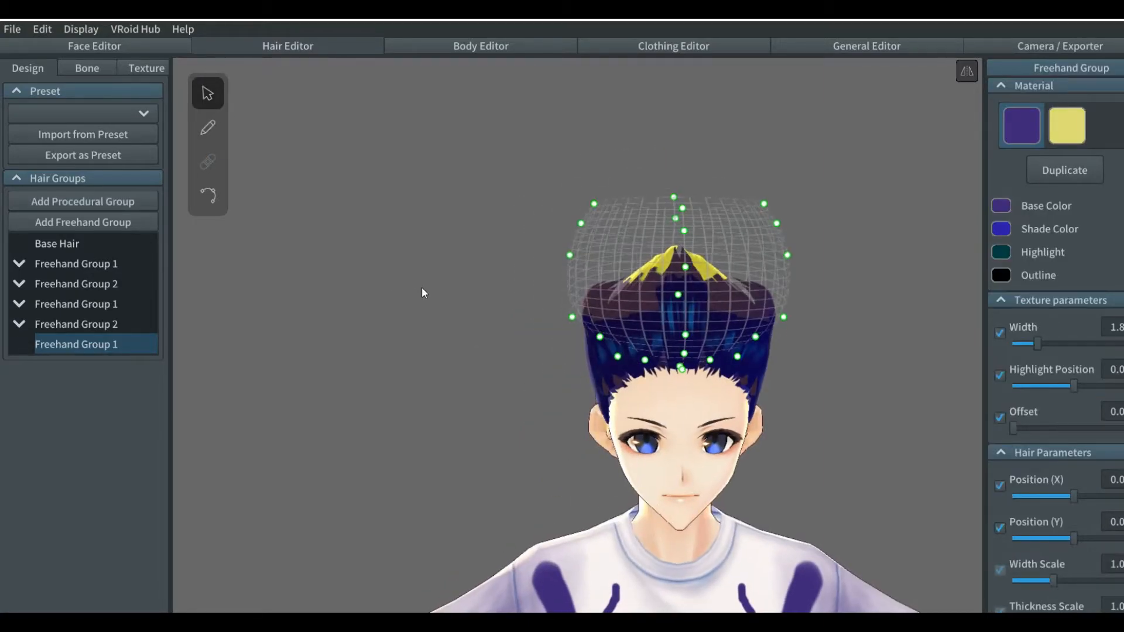
pyautogui.moveTo(678, 295); pyautogui.dragTo(679, 383)
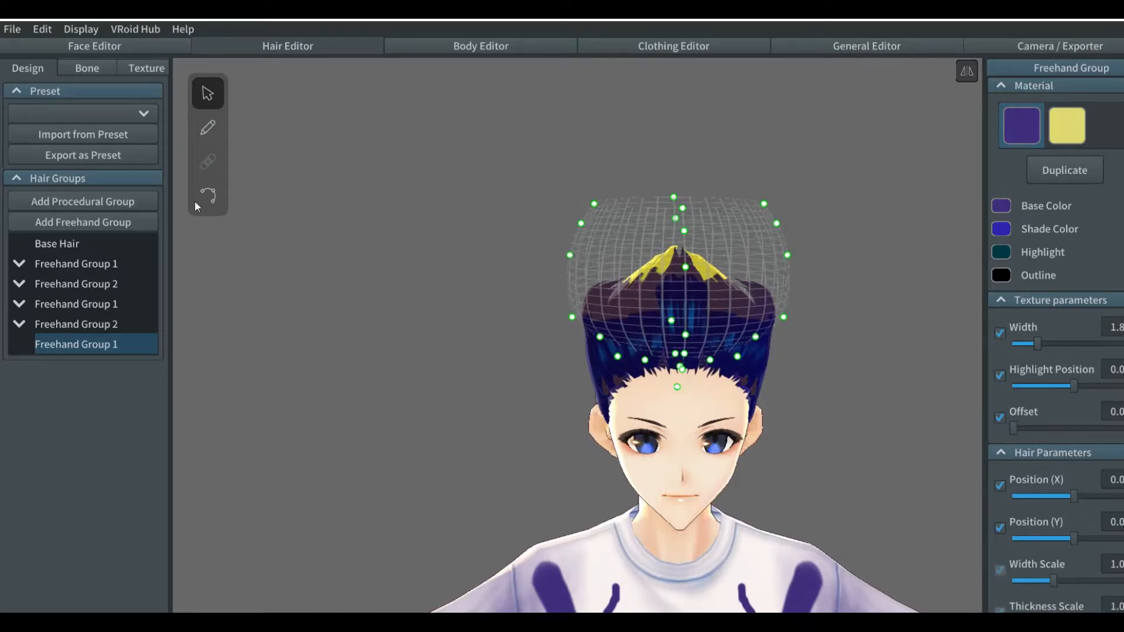
# Try a short upward strand on the front of the guide mesh, check it from the side, and undo it
pyautogui.click(208, 127)
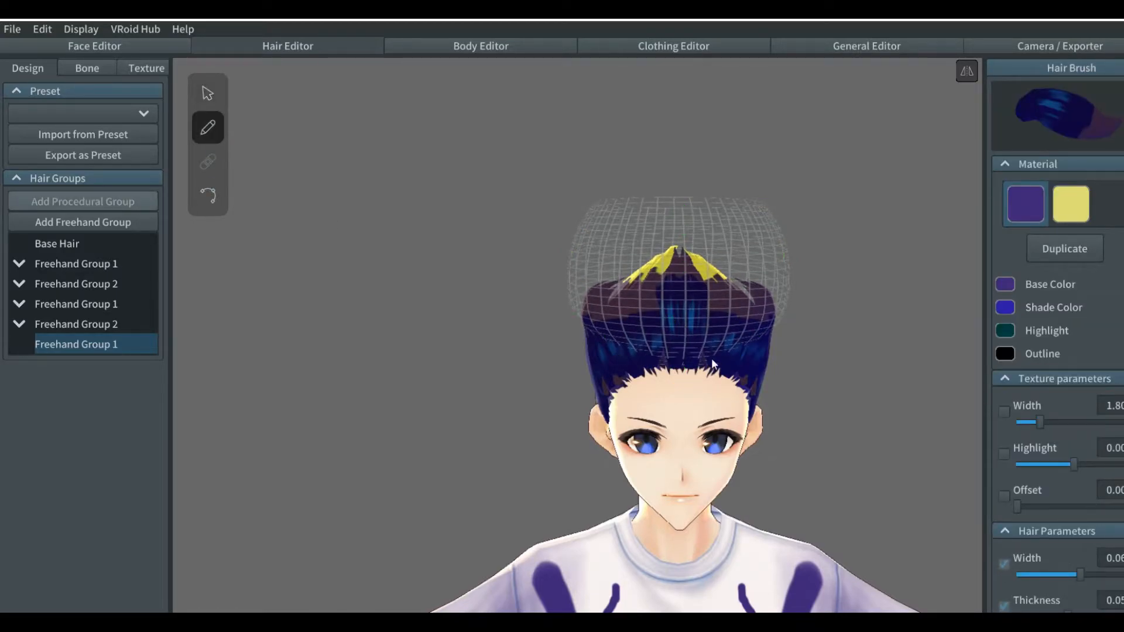
pyautogui.moveTo(714, 312); pyautogui.dragTo(717, 234)
pyautogui.moveTo(729, 307)
pyautogui.mouseDown(button='right')
pyautogui.moveTo(695, 331)
pyautogui.moveTo(644, 333)
pyautogui.moveTo(692, 332)
pyautogui.mouseUp(button='right')
pyautogui.hotkey('ctrl', 'z')
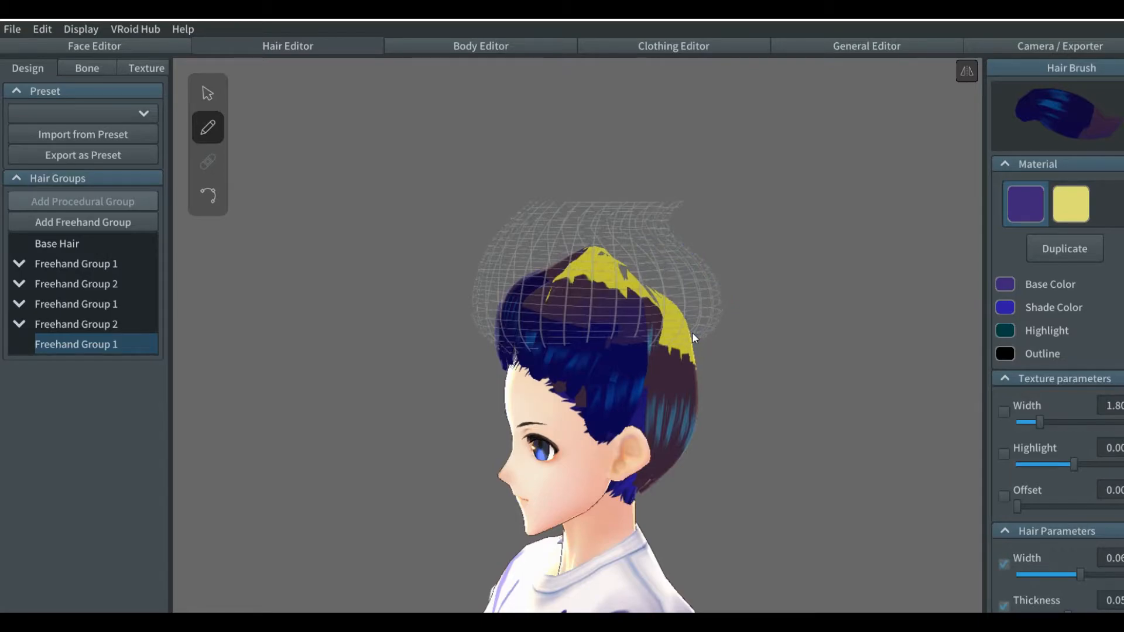
# Lower an inner base point of the guide mesh and reposition a lower side point beside the hair
pyautogui.click(202, 91)
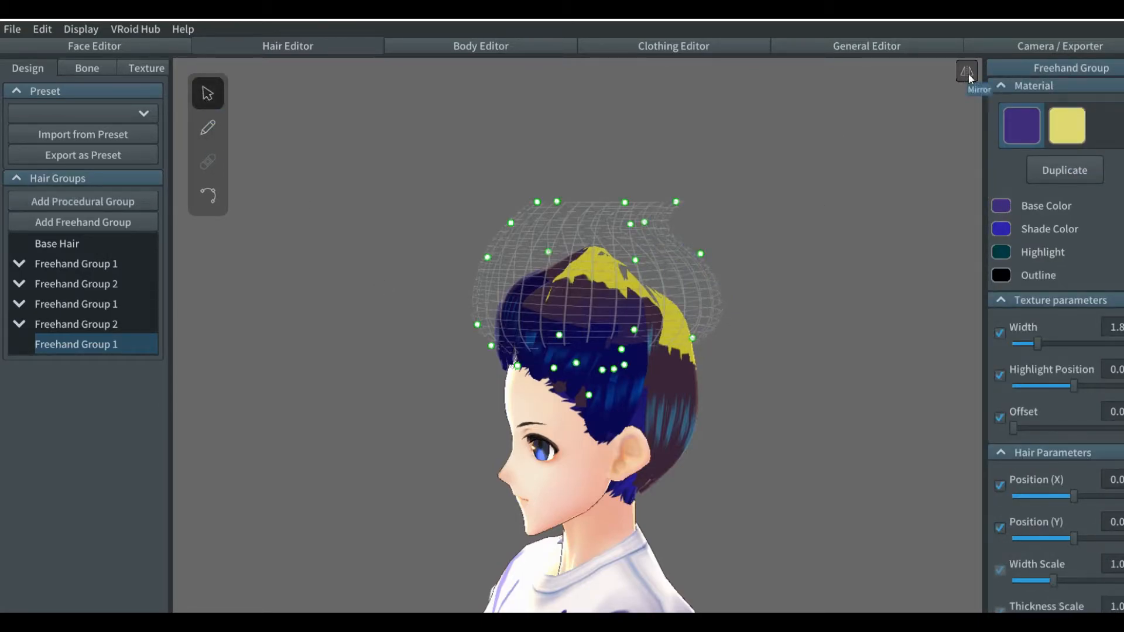
pyautogui.moveTo(634, 330); pyautogui.dragTo(647, 346)
pyautogui.hotkey('ctrl', 'z')
pyautogui.moveTo(622, 350); pyautogui.dragTo(615, 374)
pyautogui.moveTo(607, 390); pyautogui.dragTo(647, 375, button='right')
pyautogui.moveTo(820, 330); pyautogui.dragTo(777, 330)
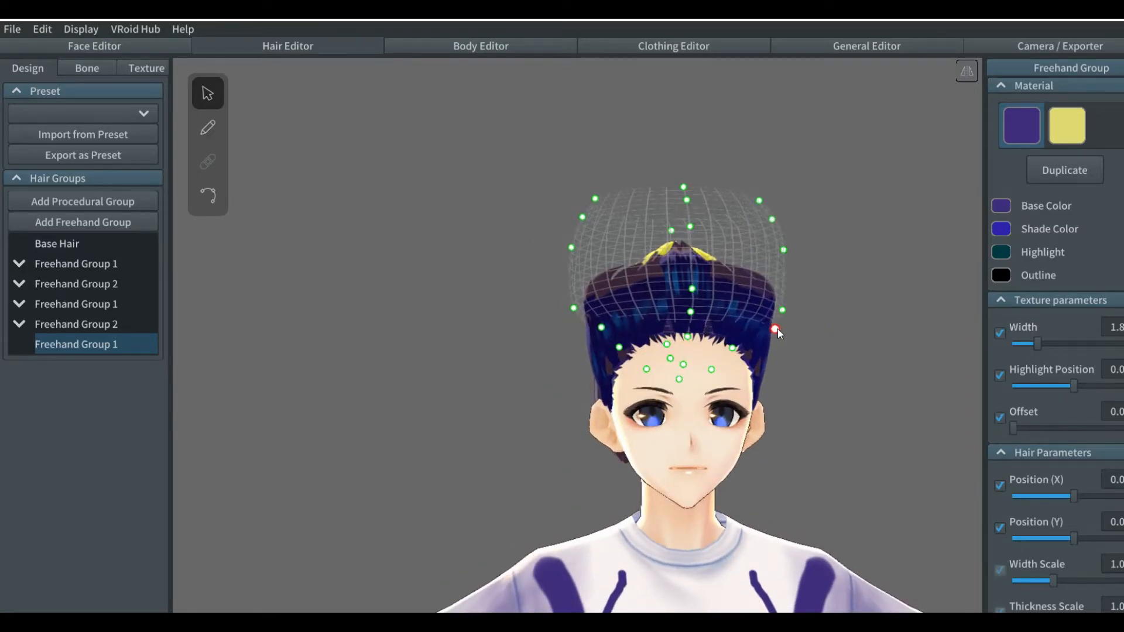
# Try a mirrored strand rising from the hairline to the guide mesh's upper edge, orbit around it, and undo it
pyautogui.click(207, 127)
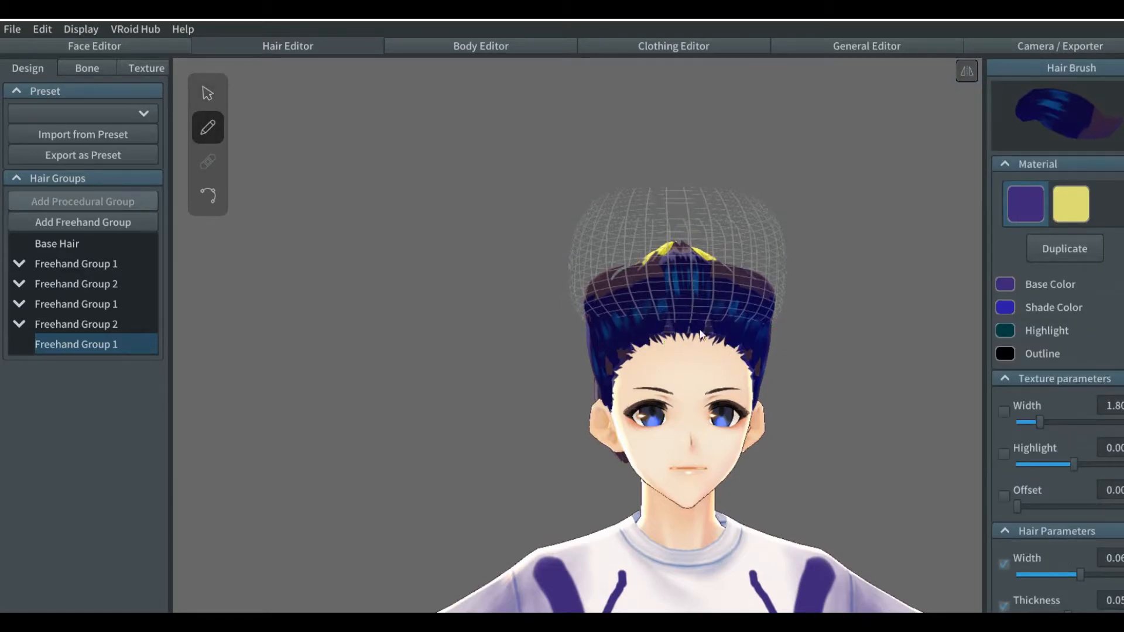
pyautogui.moveTo(715, 308); pyautogui.dragTo(715, 198)
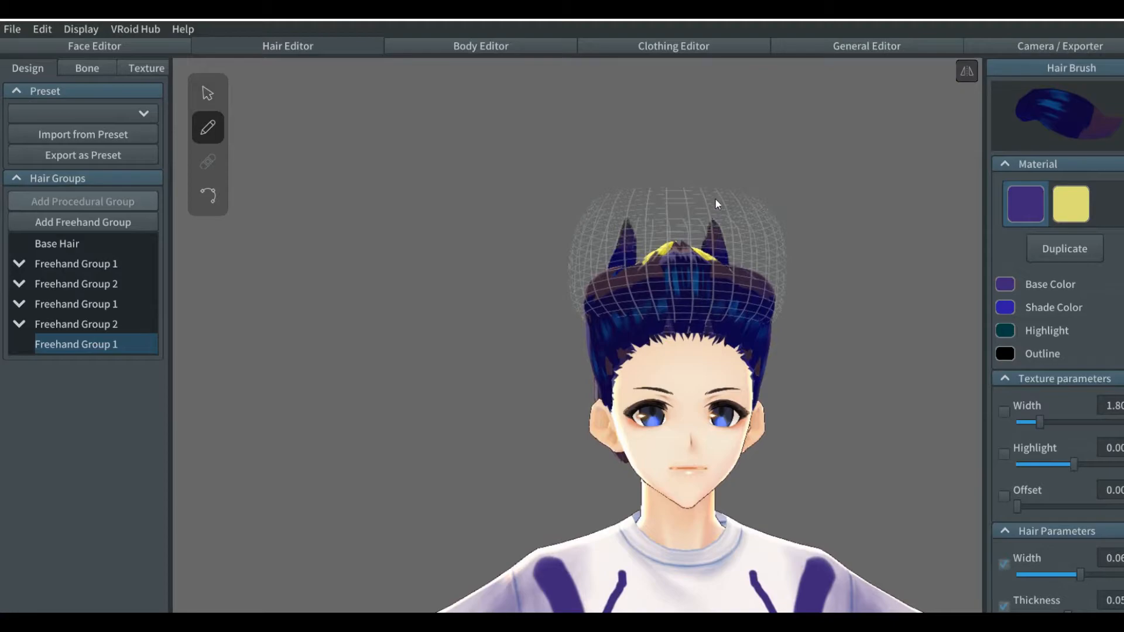
pyautogui.moveTo(776, 301); pyautogui.dragTo(592, 356, button='right')
pyautogui.hotkey('ctrl', 'z')
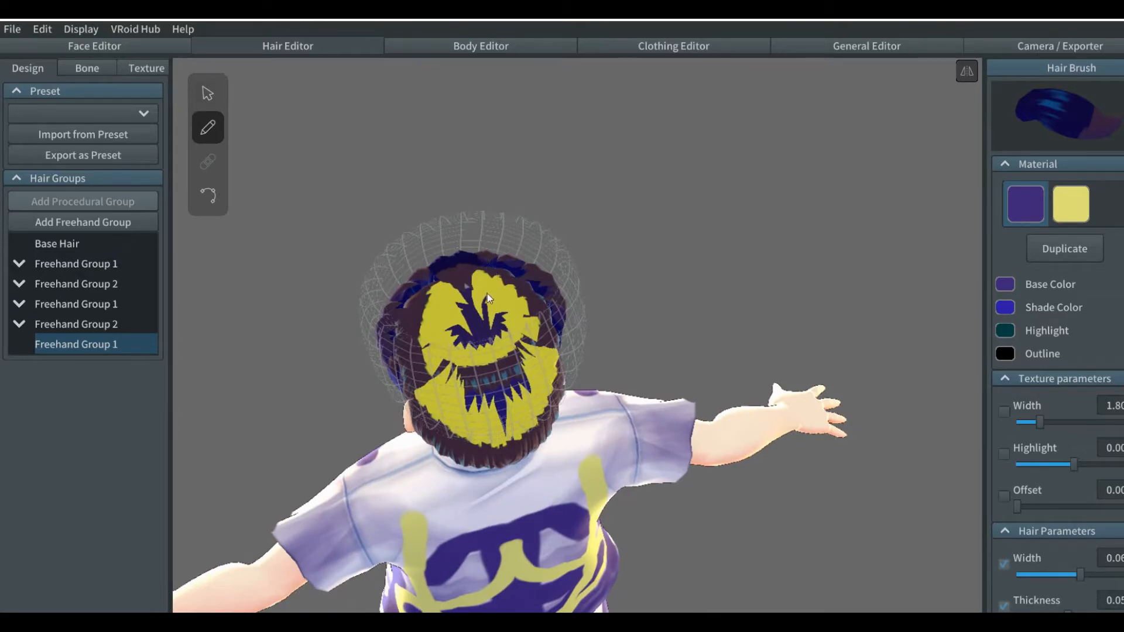
# Draw a mirrored strand over the guide mesh from behind the crown and open it for control point editing
pyautogui.moveTo(487, 293)
pyautogui.mouseDown()
pyautogui.moveTo(479, 235)
pyautogui.moveTo(437, 219)
pyautogui.mouseUp()
pyautogui.moveTo(434, 301); pyautogui.dragTo(513, 262, button='right')
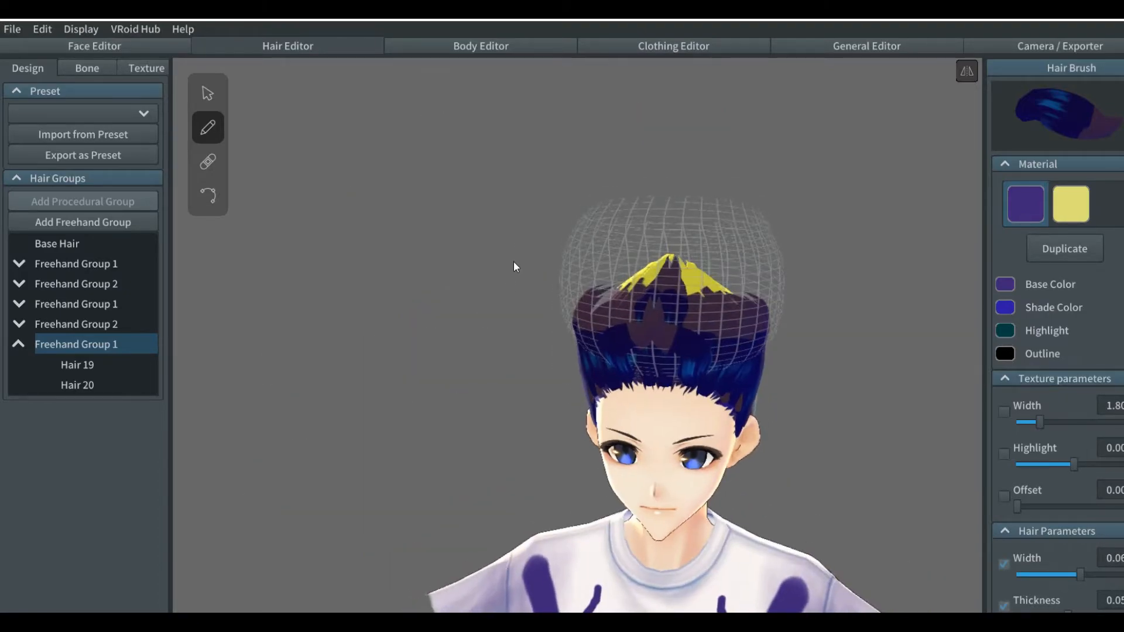
pyautogui.click(208, 195)
# Try pulling the Hair 19 strand's control points up and across the head, and undo both edits
pyautogui.moveTo(659, 297); pyautogui.dragTo(597, 230)
pyautogui.moveTo(659, 305); pyautogui.dragTo(604, 293)
pyautogui.moveTo(647, 282); pyautogui.dragTo(607, 283, button='right')
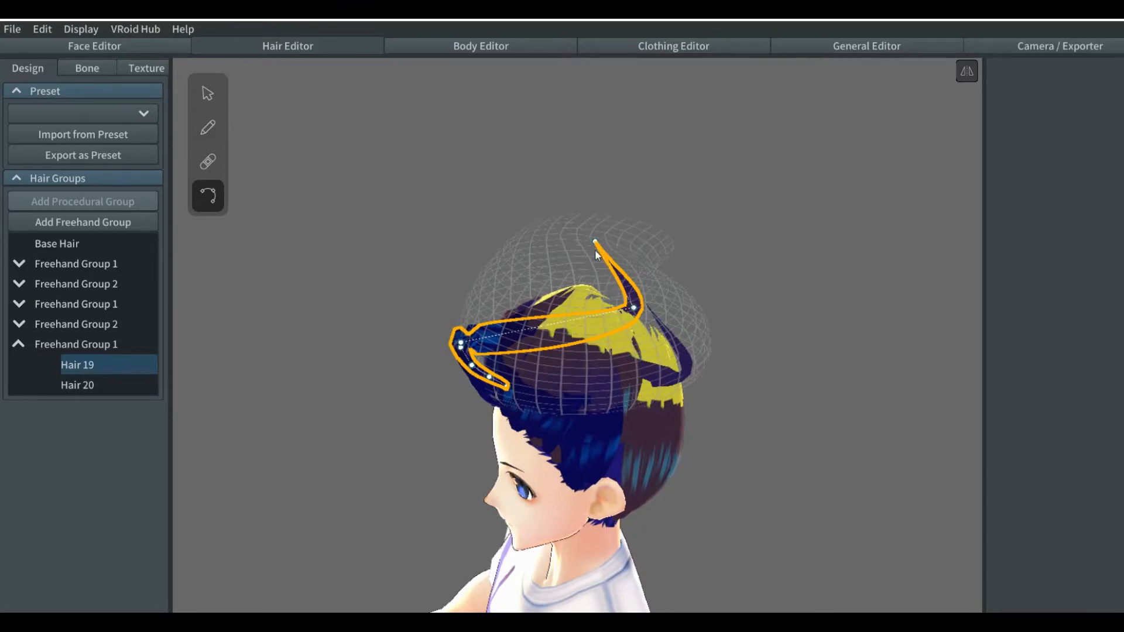
pyautogui.hotkey('ctrl', 'z')
pyautogui.hotkey('ctrl', 'z')
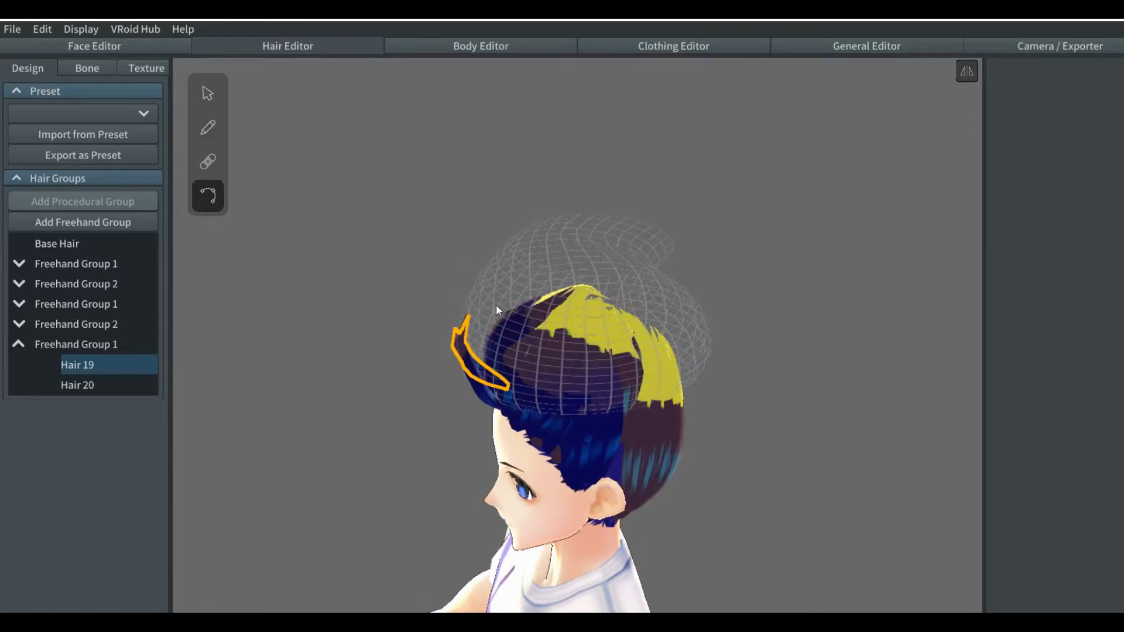
# Pull the tip of the Hair 20 strand upward and outward and adjust the control point beneath it
pyautogui.click(473, 370)
pyautogui.moveTo(528, 358); pyautogui.dragTo(550, 356, button='right')
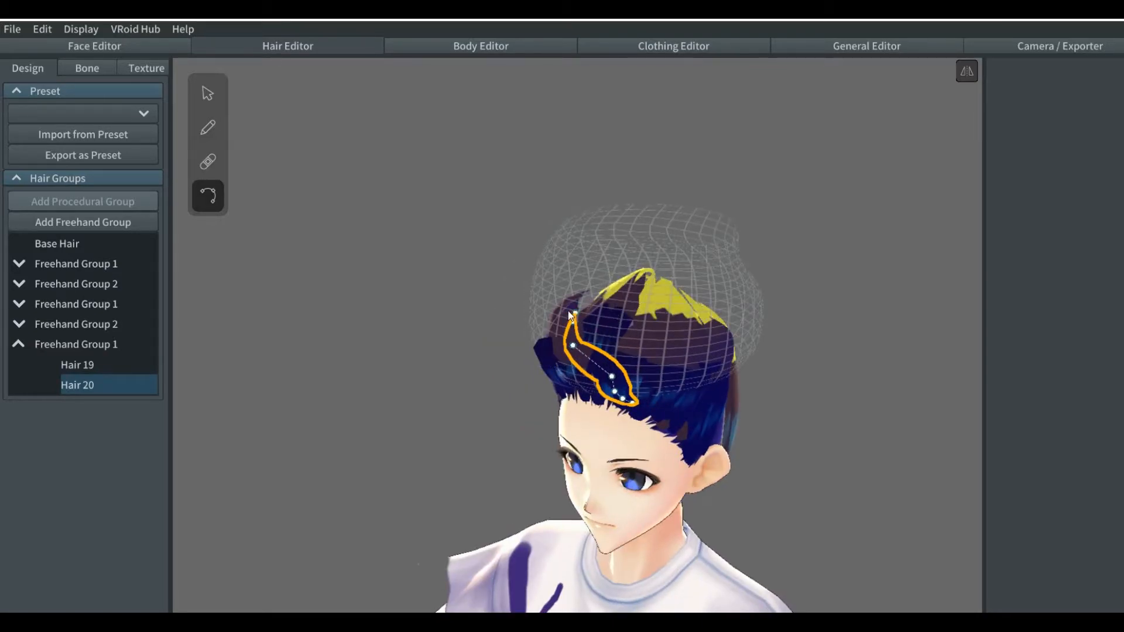
pyautogui.moveTo(575, 312); pyautogui.dragTo(527, 261)
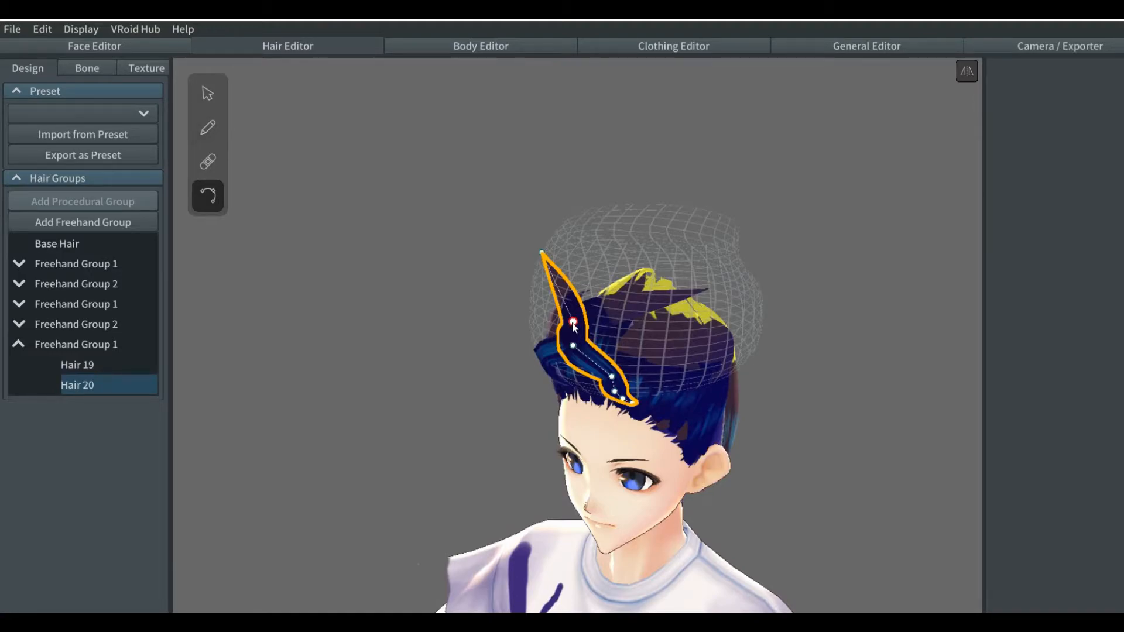
pyautogui.moveTo(561, 307); pyautogui.dragTo(557, 306)
pyautogui.moveTo(631, 335); pyautogui.dragTo(577, 347, button='right')
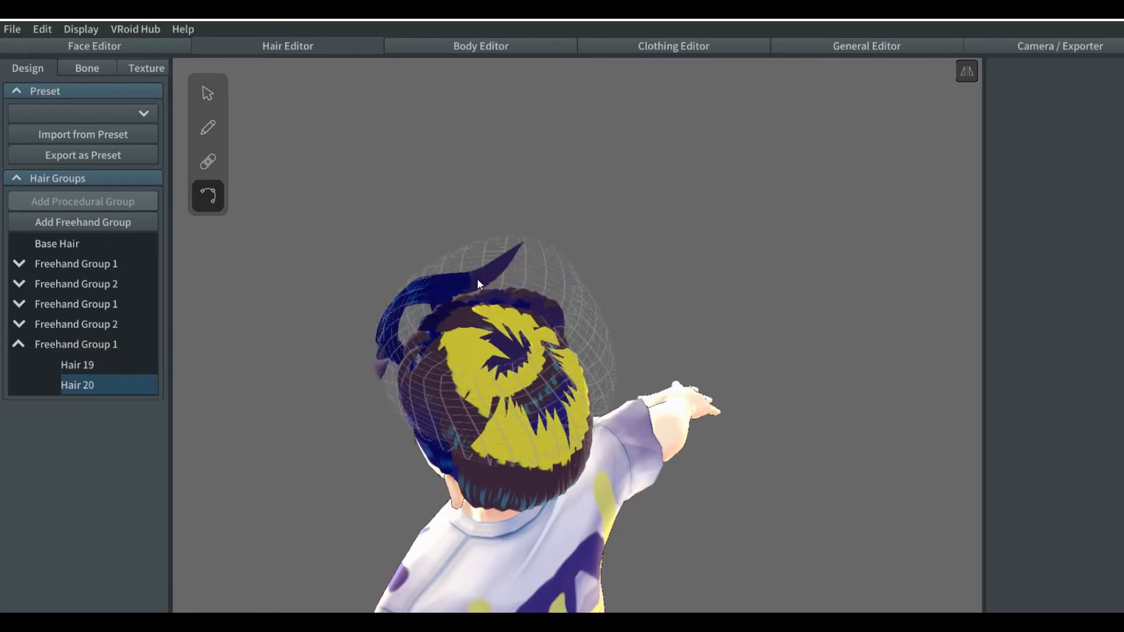
# Reposition the strand's tip and control points from behind so the mirrored pair stands upright above the crown
pyautogui.click(490, 260)
pyautogui.moveTo(525, 240); pyautogui.dragTo(374, 328)
pyautogui.moveTo(426, 311); pyautogui.dragTo(416, 306, button='right')
pyautogui.click(452, 256)
pyautogui.click(463, 242)
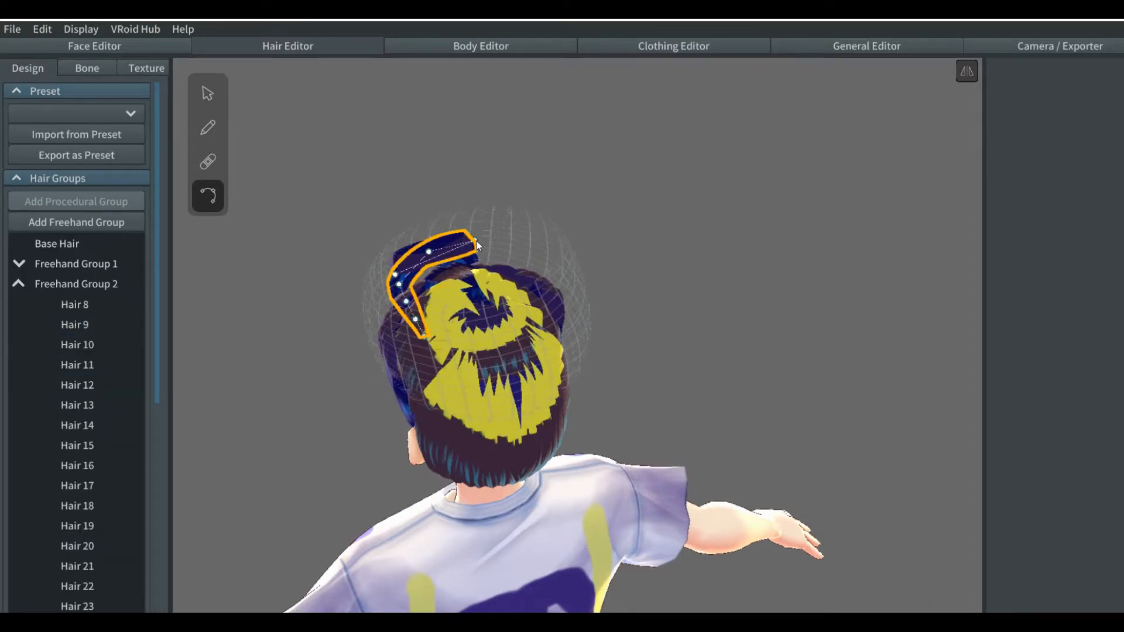
pyautogui.moveTo(477, 245); pyautogui.dragTo(395, 262)
pyautogui.moveTo(422, 262); pyautogui.dragTo(407, 254, button='right')
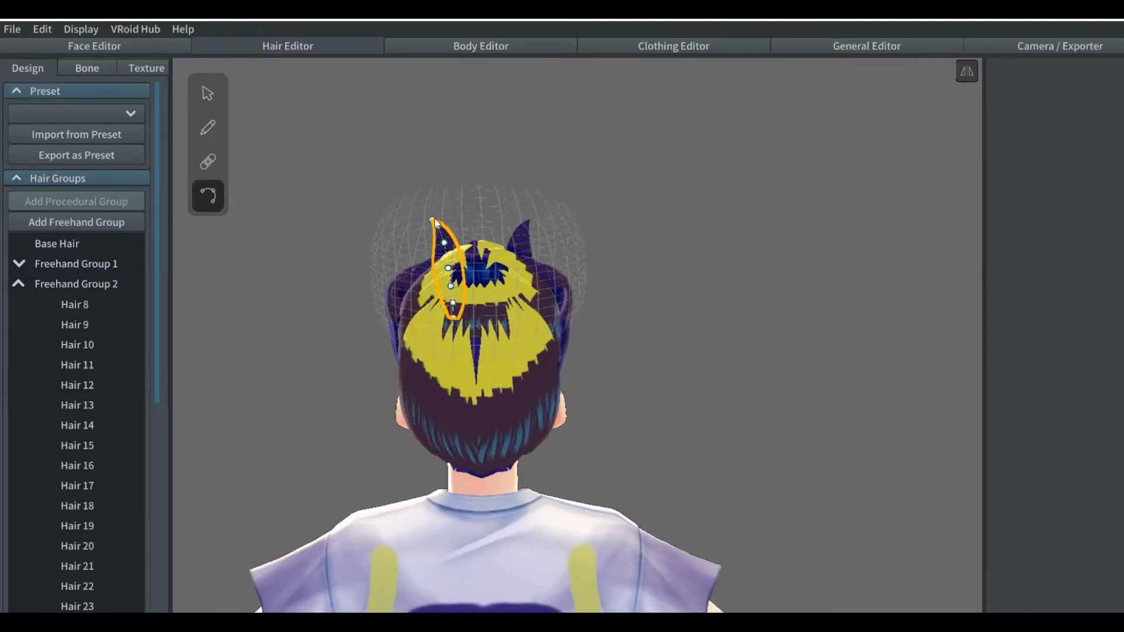
pyautogui.moveTo(435, 218); pyautogui.dragTo(438, 209)
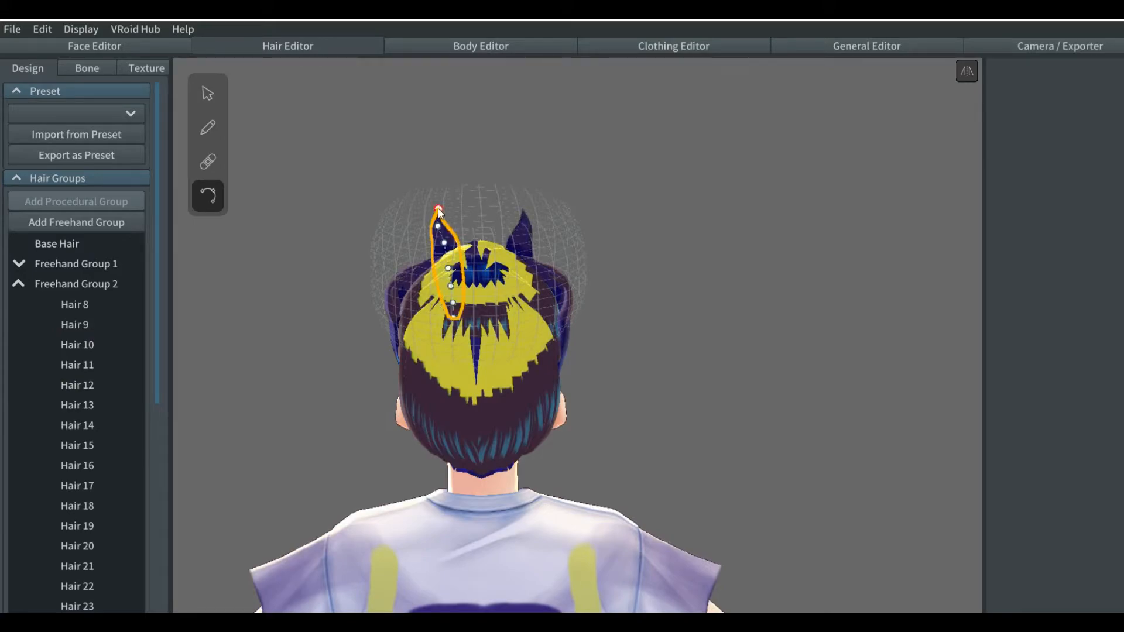
# Inspect the upright strands close up from behind and above, and return to the hair brush
pyautogui.moveTo(488, 246); pyautogui.dragTo(490, 268, button='right')
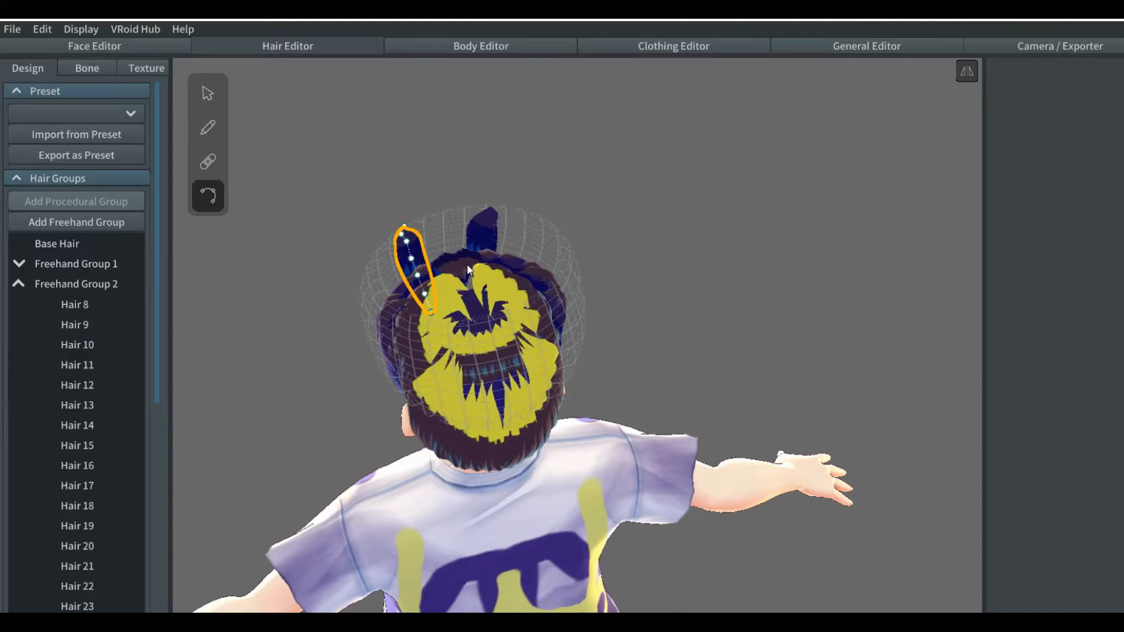
pyautogui.scroll(4, 467, 265)
pyautogui.click(467, 265)
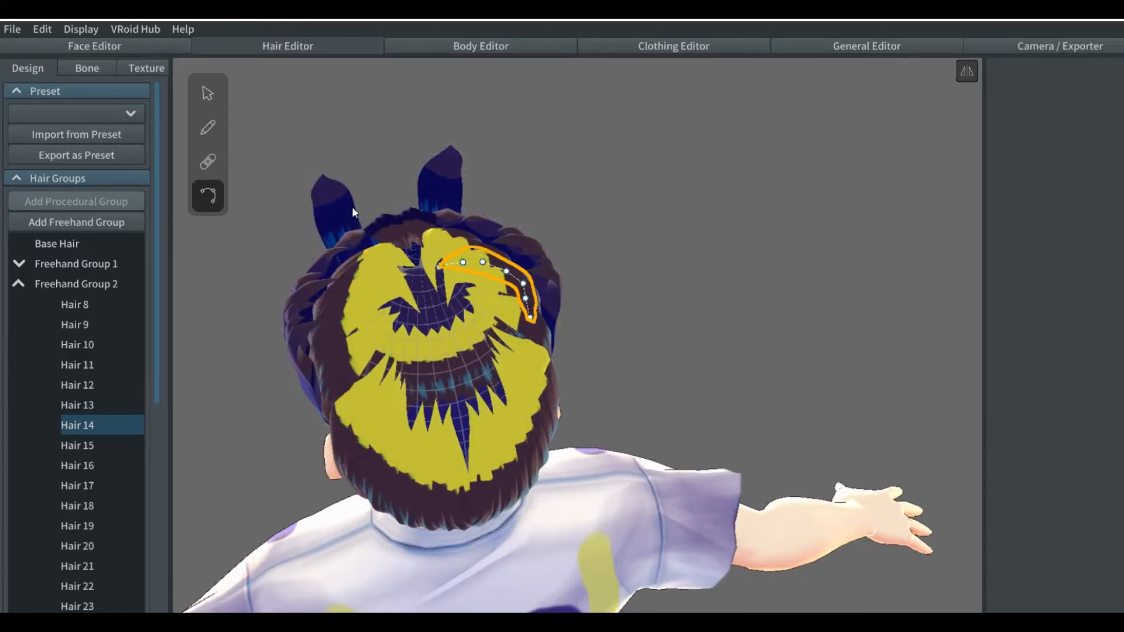
pyautogui.click(425, 185)
pyautogui.moveTo(427, 181); pyautogui.dragTo(457, 188, button='right')
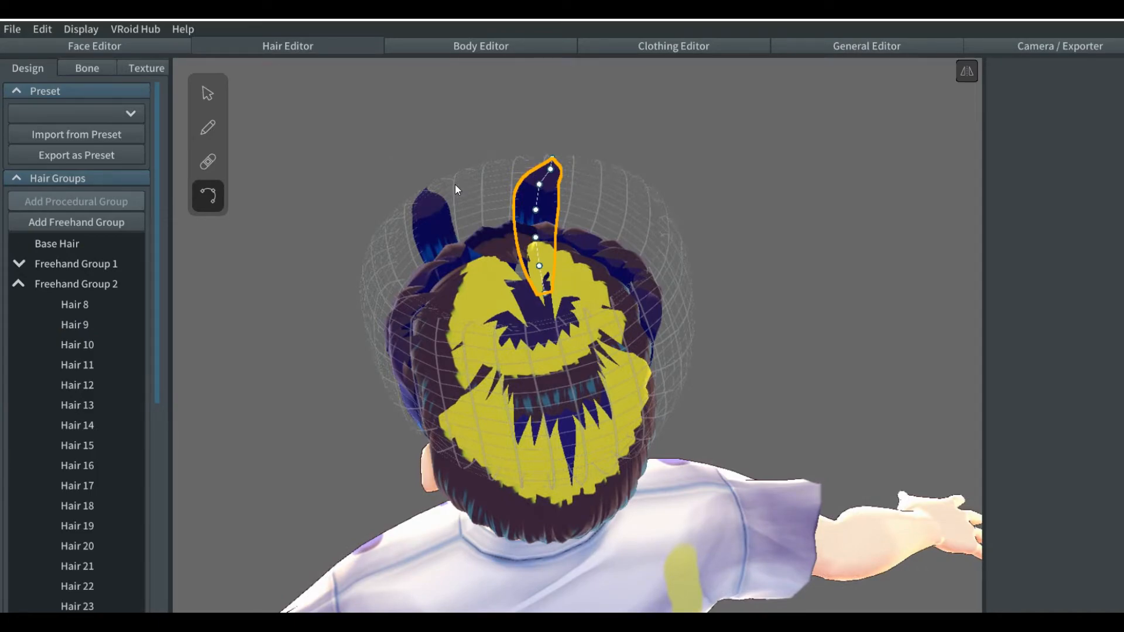
pyautogui.click(208, 127)
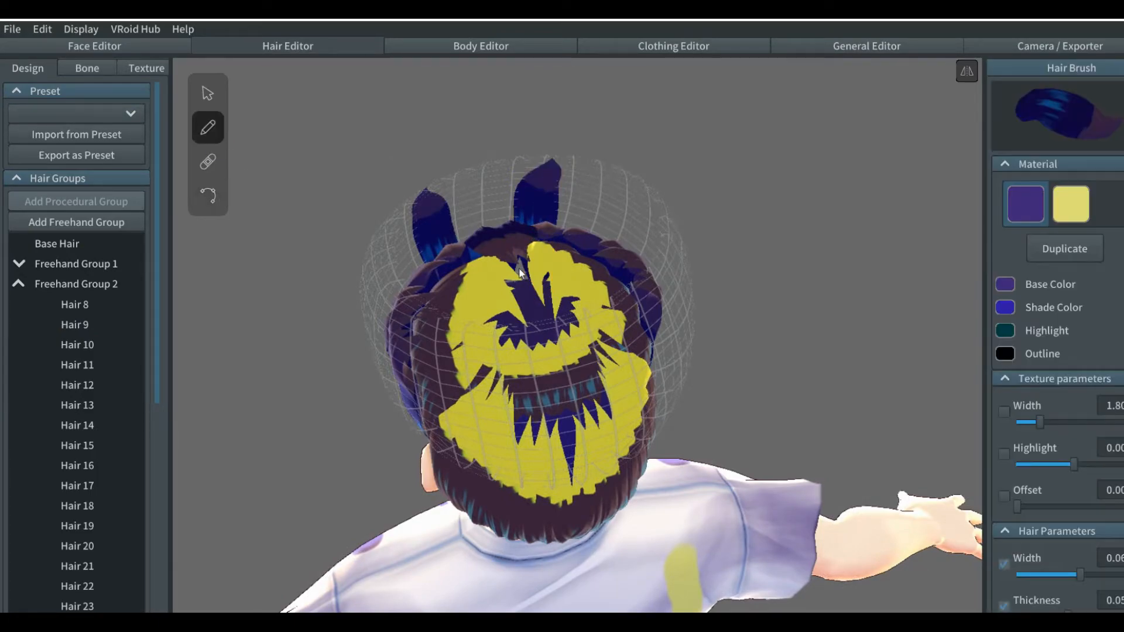
# Draw another mirrored pair of short upright strands beside the existing ones at the back of the crown
pyautogui.moveTo(517, 214); pyautogui.dragTo(521, 161)
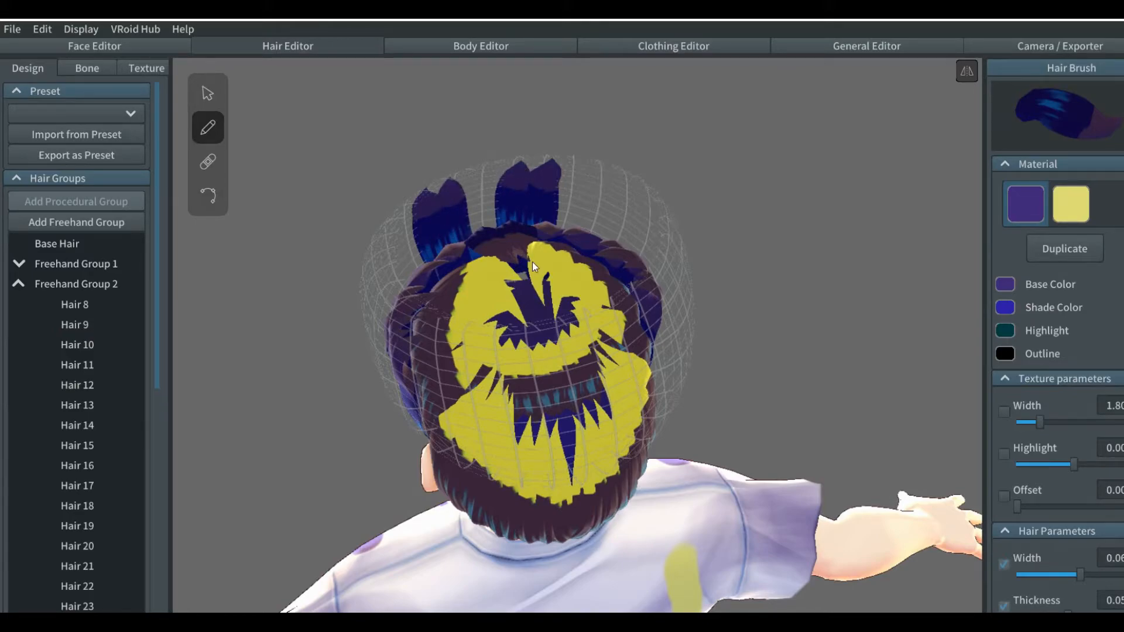
pyautogui.moveTo(532, 262); pyautogui.dragTo(591, 240, button='right')
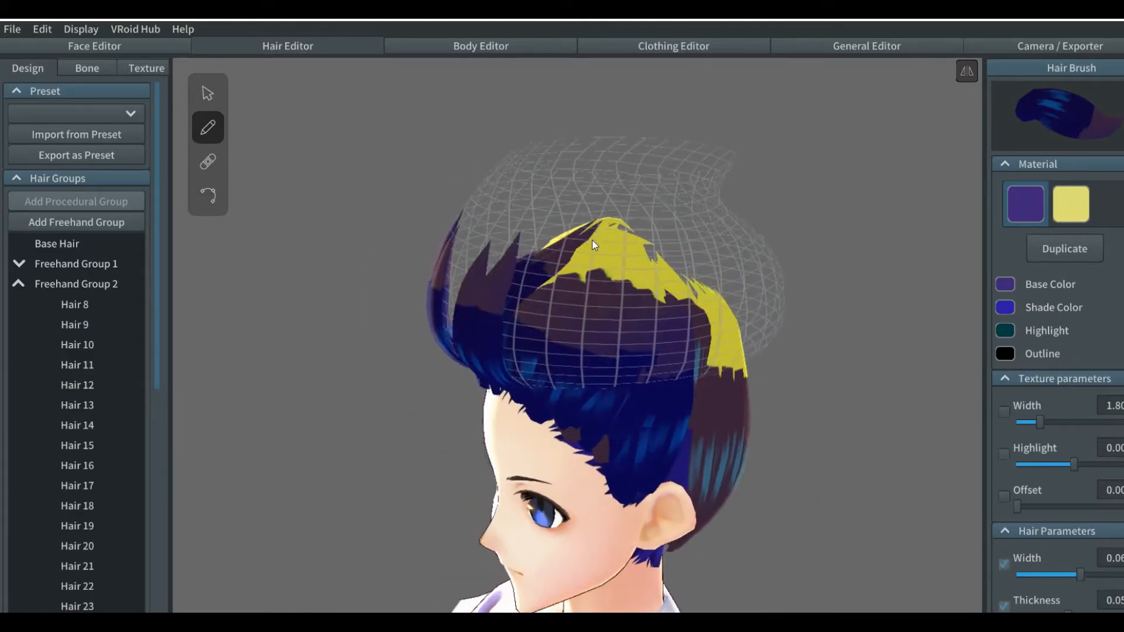
# Try pulling the raised guide mesh's top control points backward above the crown, undoing the unwanted moves
pyautogui.click(219, 93)
pyautogui.moveTo(406, 326)
pyautogui.mouseDown(button='right')
pyautogui.moveTo(445, 322)
pyautogui.moveTo(408, 323)
pyautogui.mouseUp(button='right')
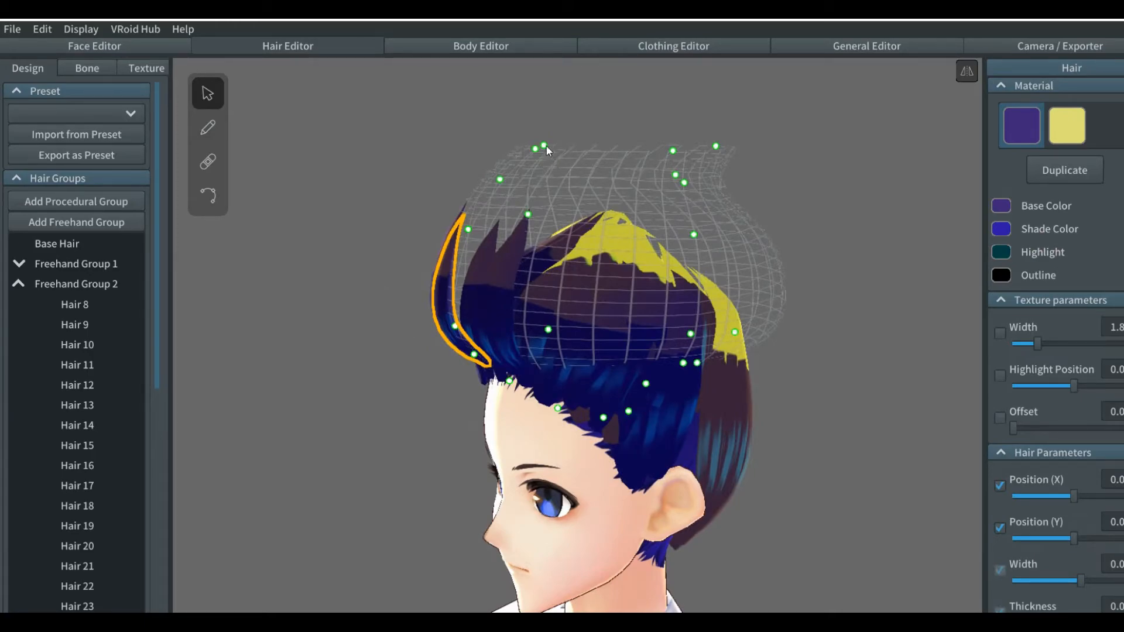
pyautogui.moveTo(544, 146); pyautogui.dragTo(588, 147)
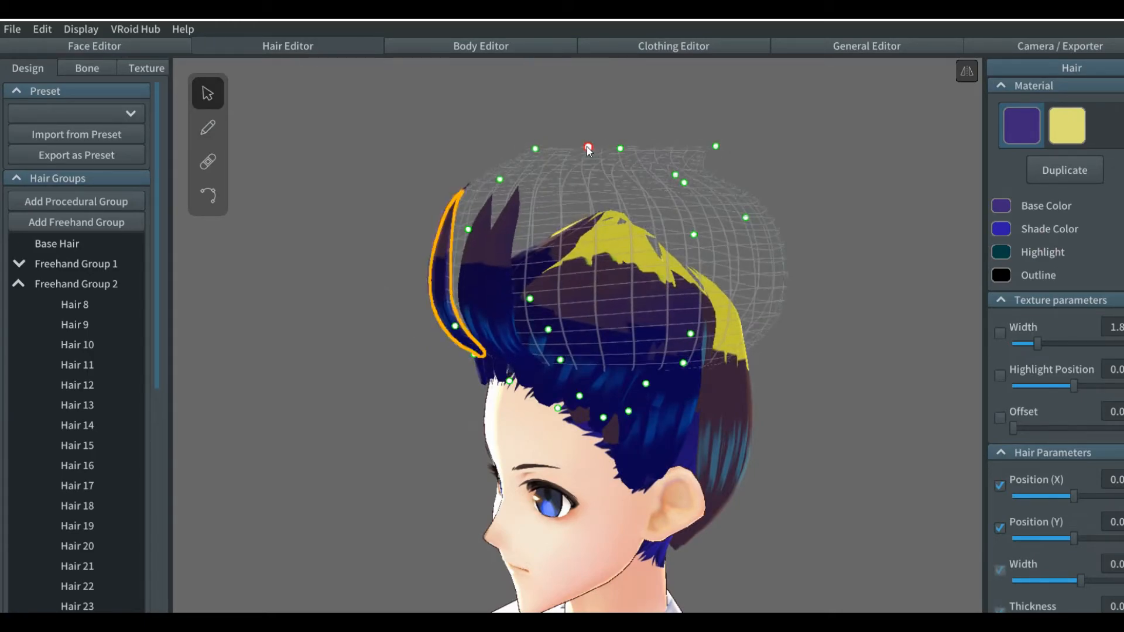
pyautogui.hotkey('ctrl', 'z')
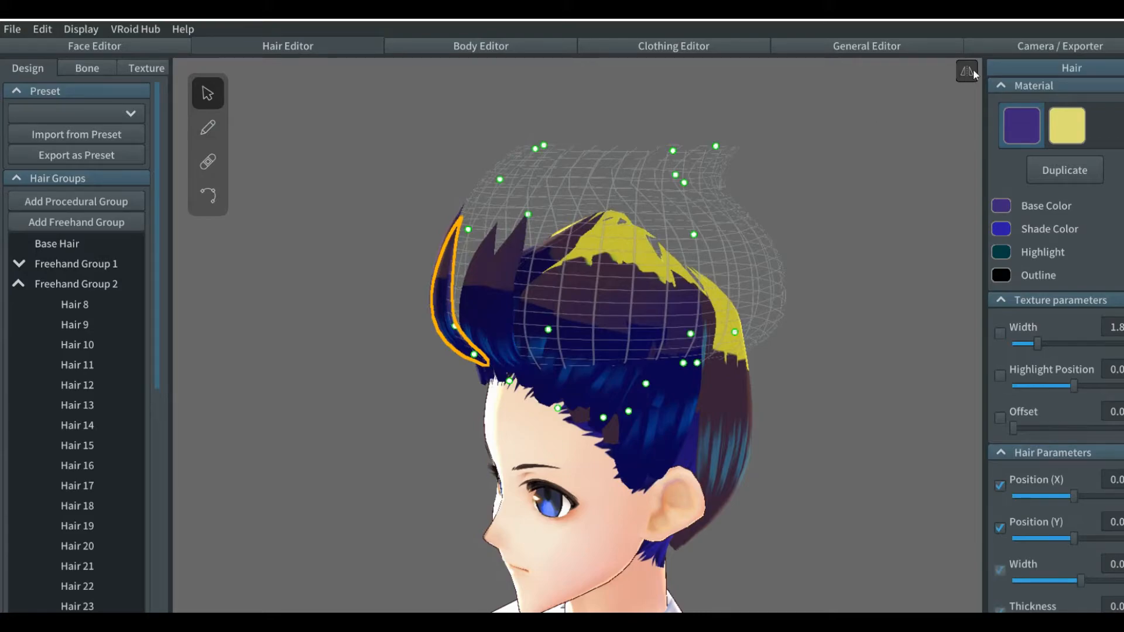
pyautogui.moveTo(548, 147); pyautogui.dragTo(656, 154)
pyautogui.hotkey('ctrl', 'z')
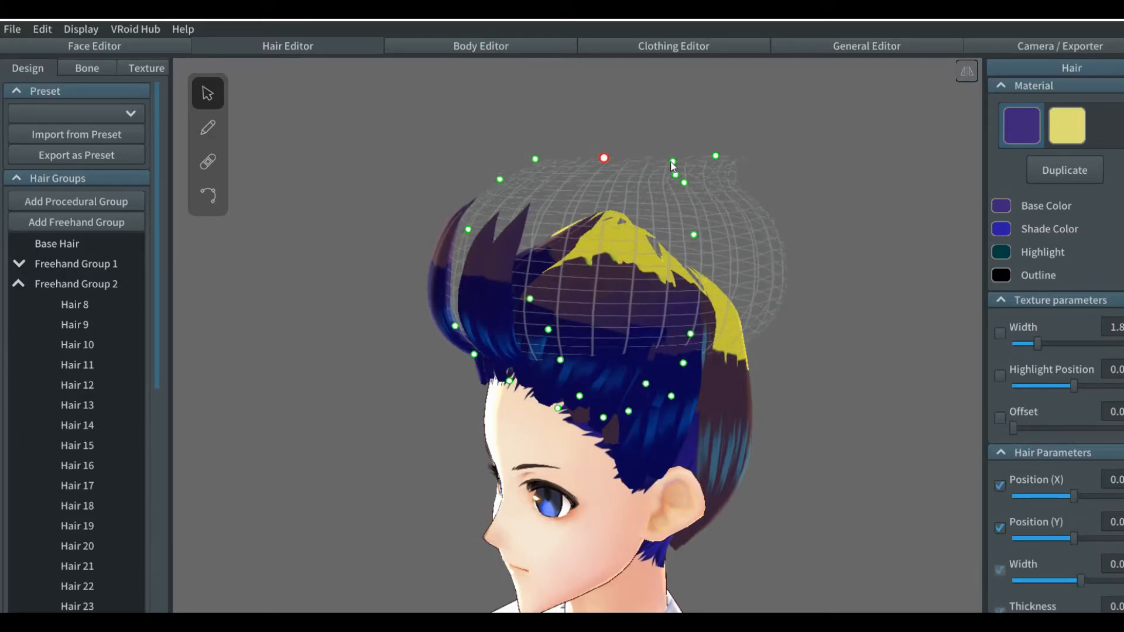
# Pull the guide mesh's front control points up and back from the top edge down to the hairline
pyautogui.moveTo(539, 157); pyautogui.dragTo(560, 169)
pyautogui.moveTo(469, 230); pyautogui.dragTo(516, 212)
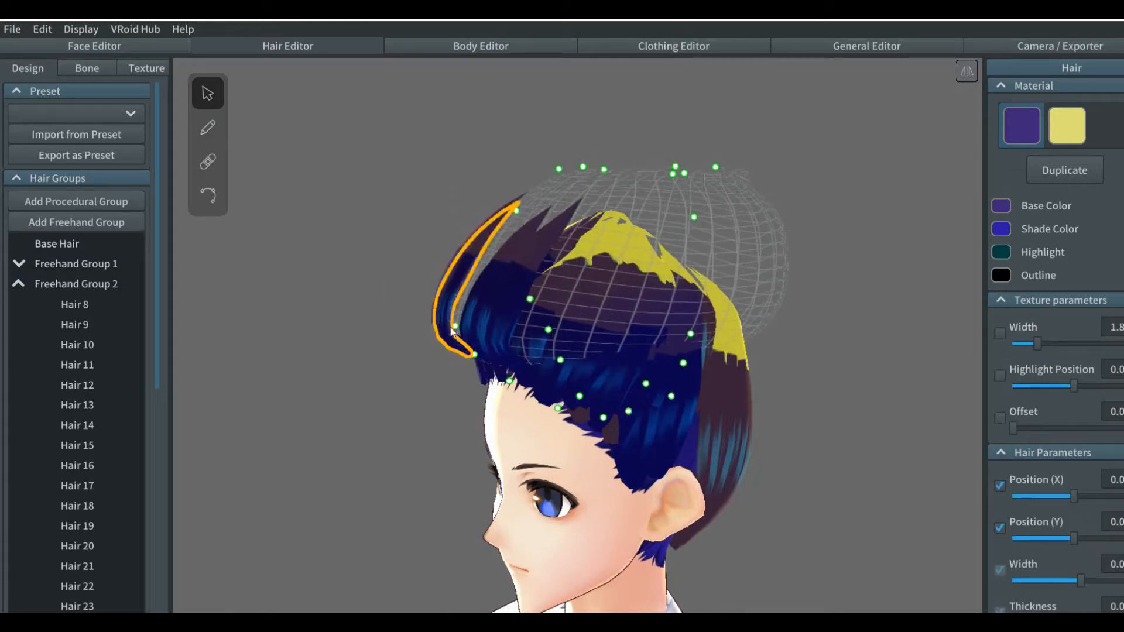
pyautogui.moveTo(455, 321); pyautogui.dragTo(491, 271)
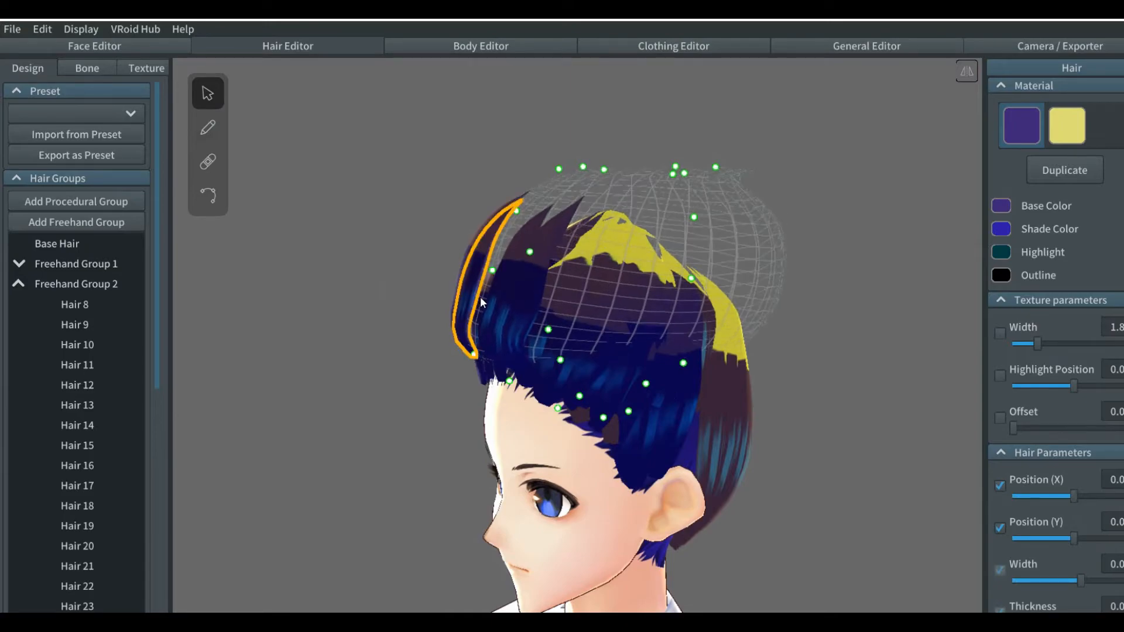
pyautogui.moveTo(475, 354); pyautogui.dragTo(485, 316)
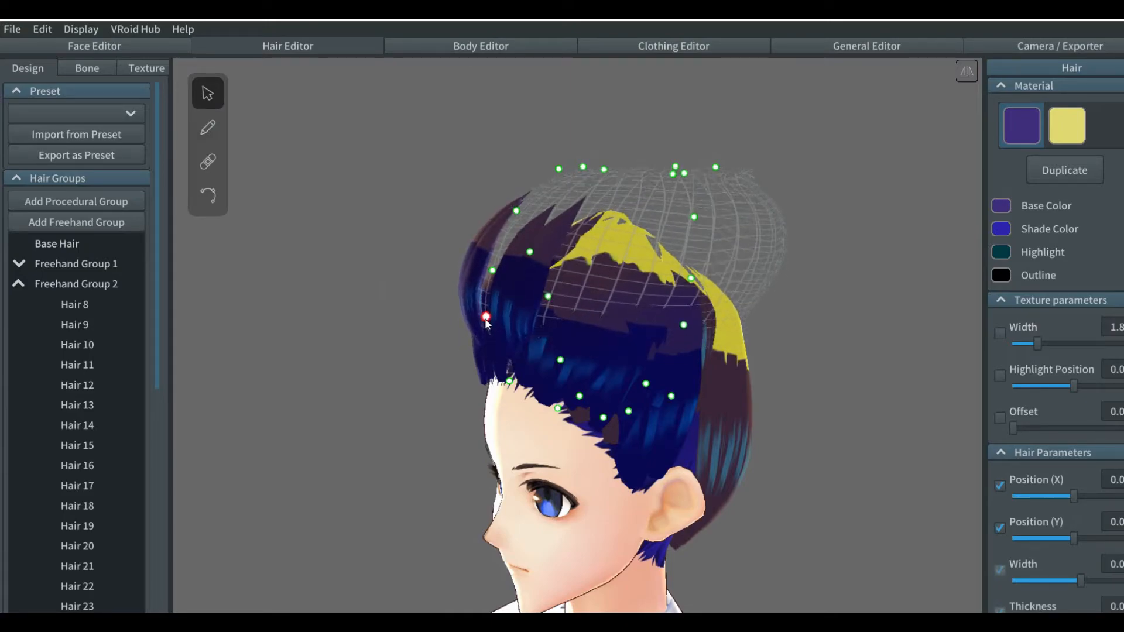
# Fine-tune the guide mesh's top control points from above and inspect the front strands from several angles
pyautogui.moveTo(567, 329); pyautogui.dragTo(557, 347, button='right')
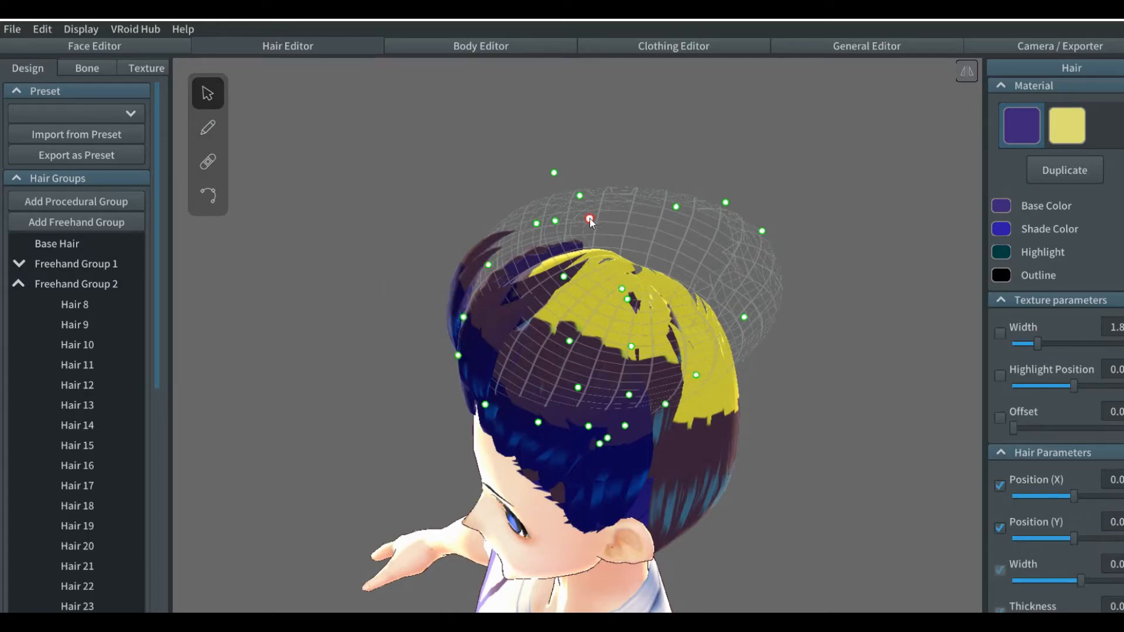
pyautogui.moveTo(623, 283); pyautogui.dragTo(627, 287)
pyautogui.moveTo(556, 220); pyautogui.dragTo(547, 222)
pyautogui.moveTo(605, 309); pyautogui.dragTo(637, 290, button='right')
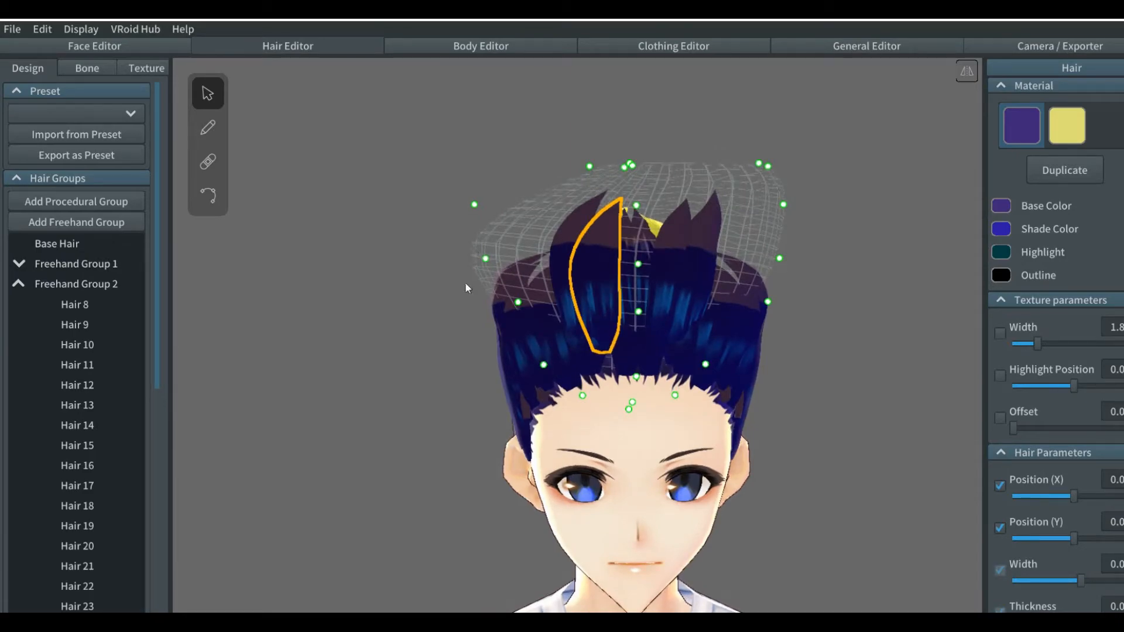
pyautogui.moveTo(440, 334); pyautogui.dragTo(427, 353, button='right')
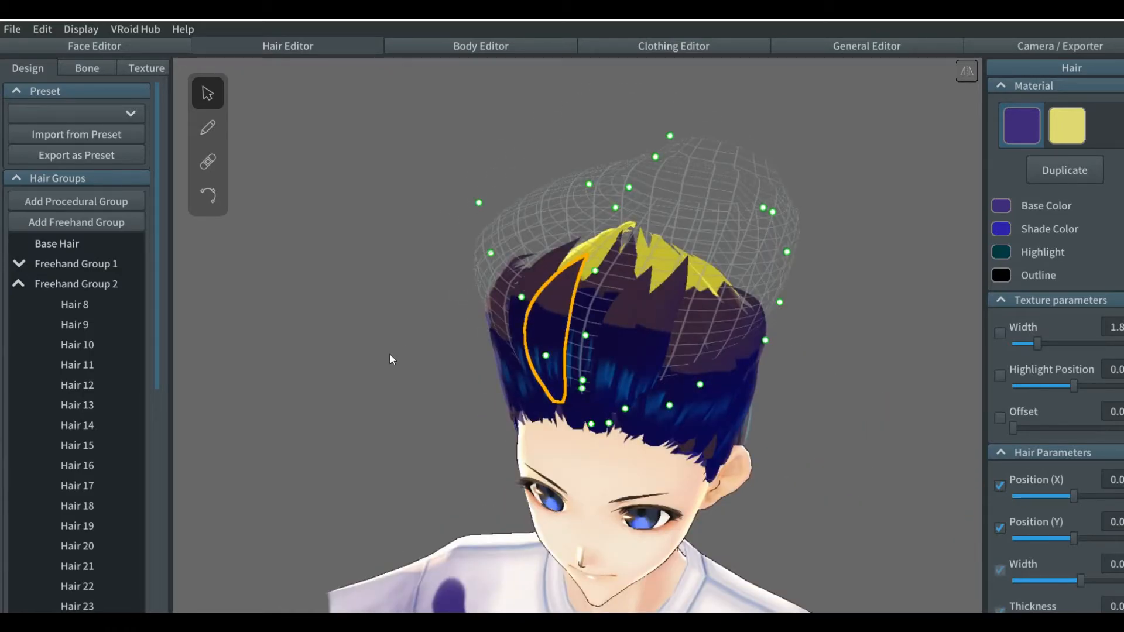
# Collapse the expanded hair groups and delete the last Freehand Group 1 containing the upright strands
pyautogui.click(22, 279)
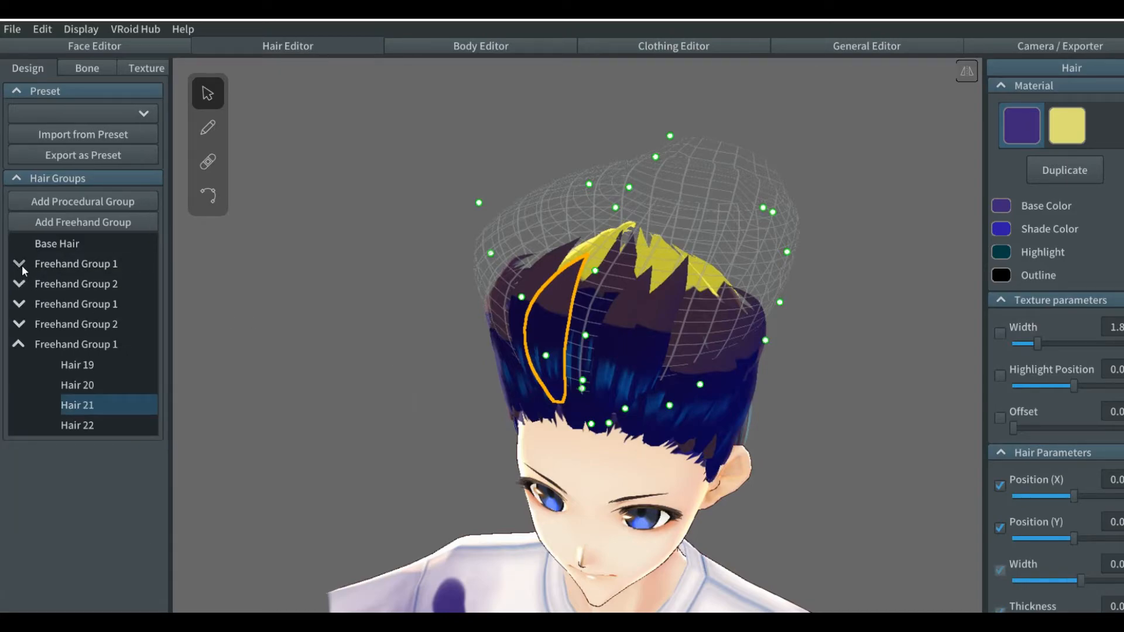
pyautogui.click(21, 264)
pyautogui.click(18, 264)
pyautogui.click(26, 342)
pyautogui.rightClick(65, 343)
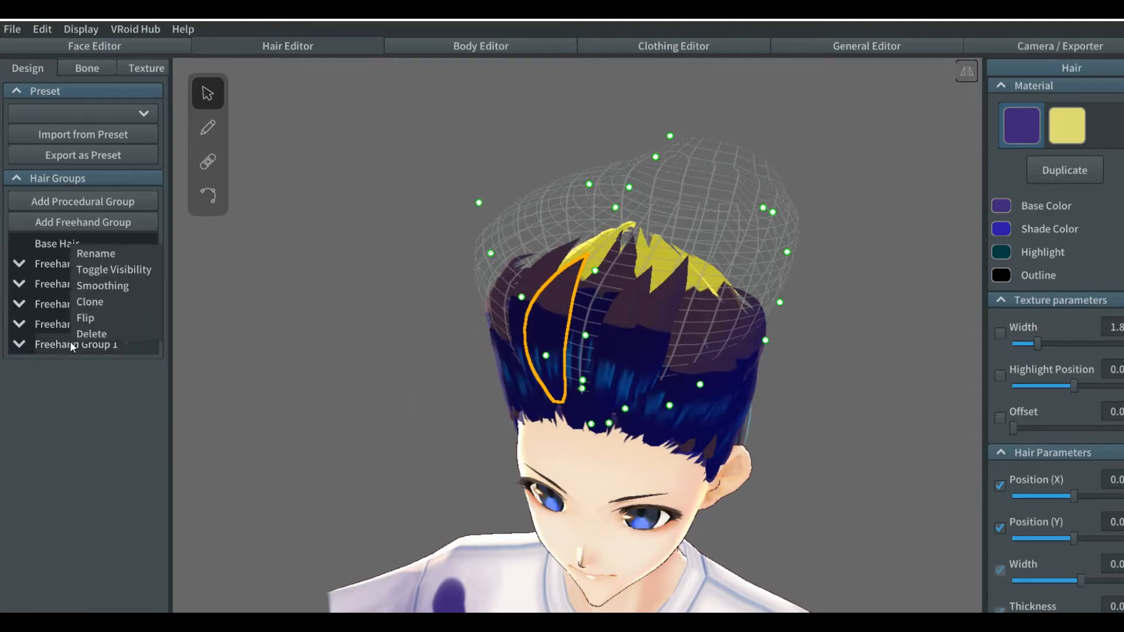
pyautogui.click(106, 332)
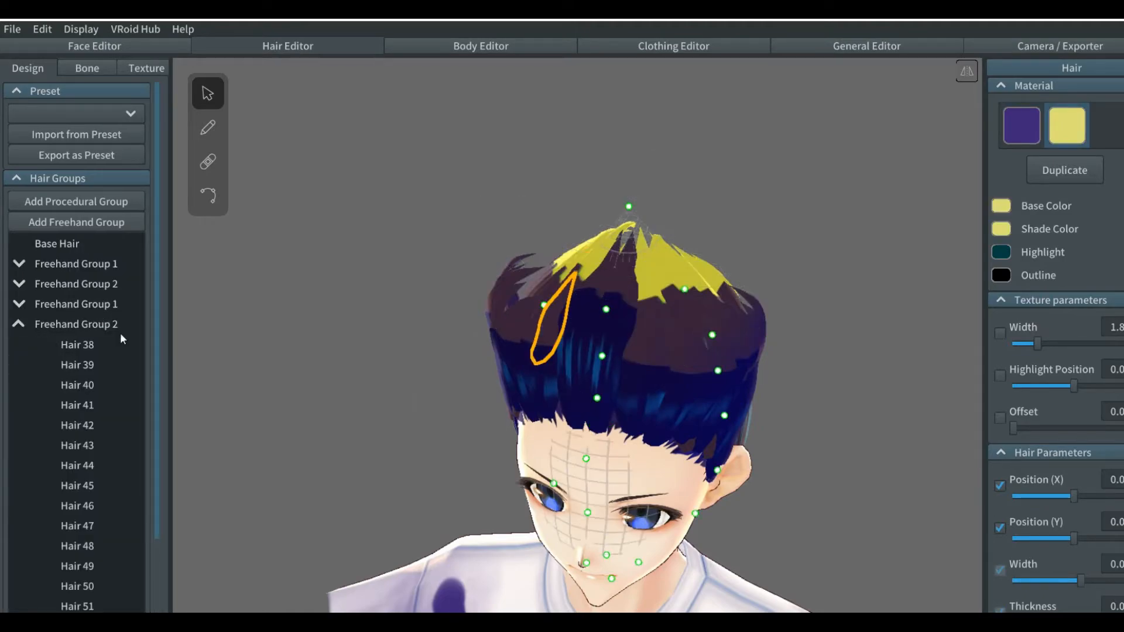
pyautogui.click(20, 324)
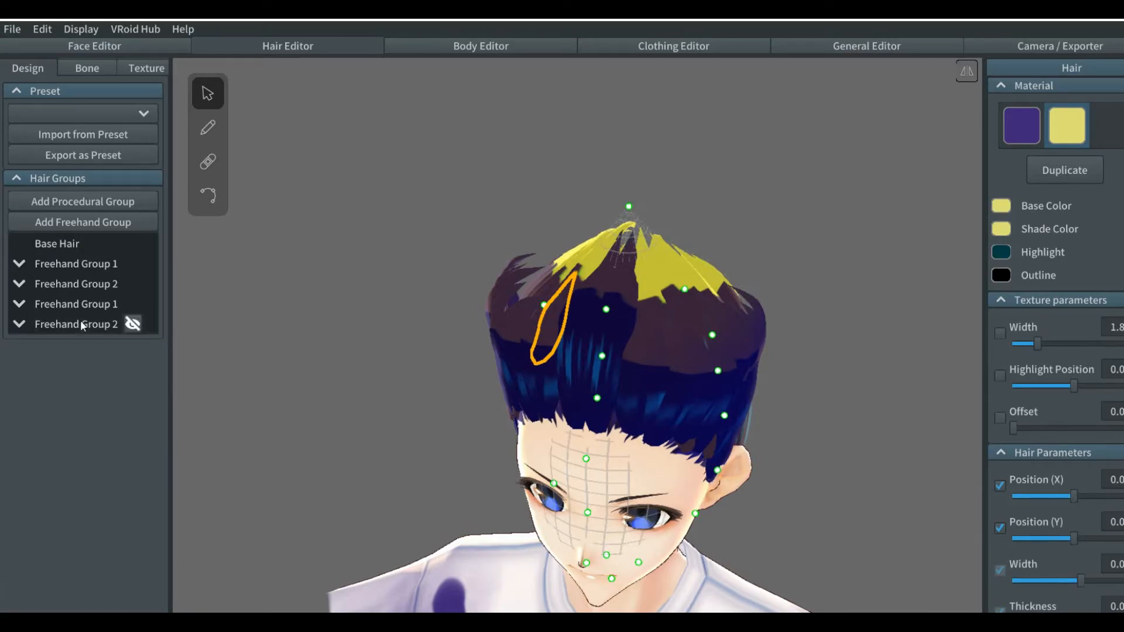
# Add a new freehand hair group and make its guide mesh ready for selection and editing
pyautogui.click(83, 323)
pyautogui.click(88, 216)
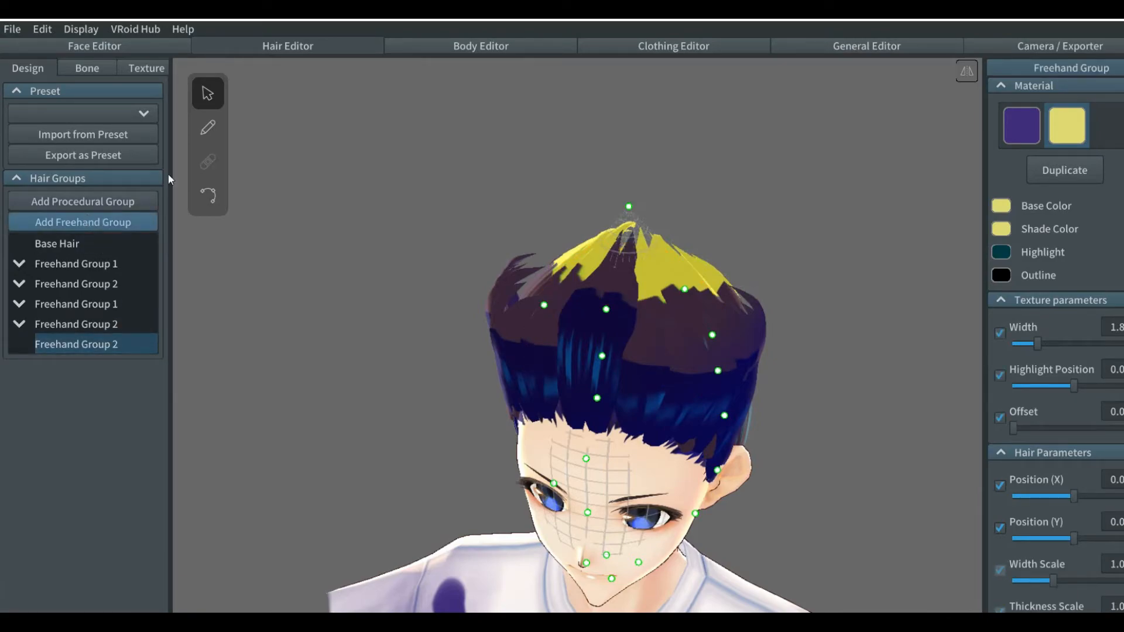
pyautogui.click(208, 127)
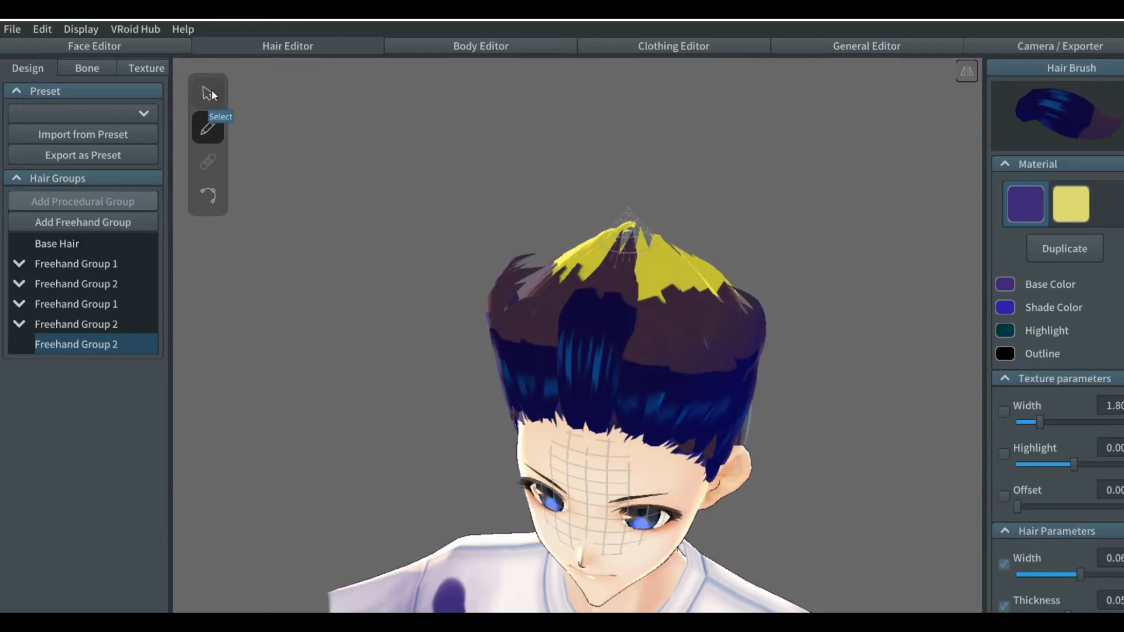
pyautogui.click(211, 93)
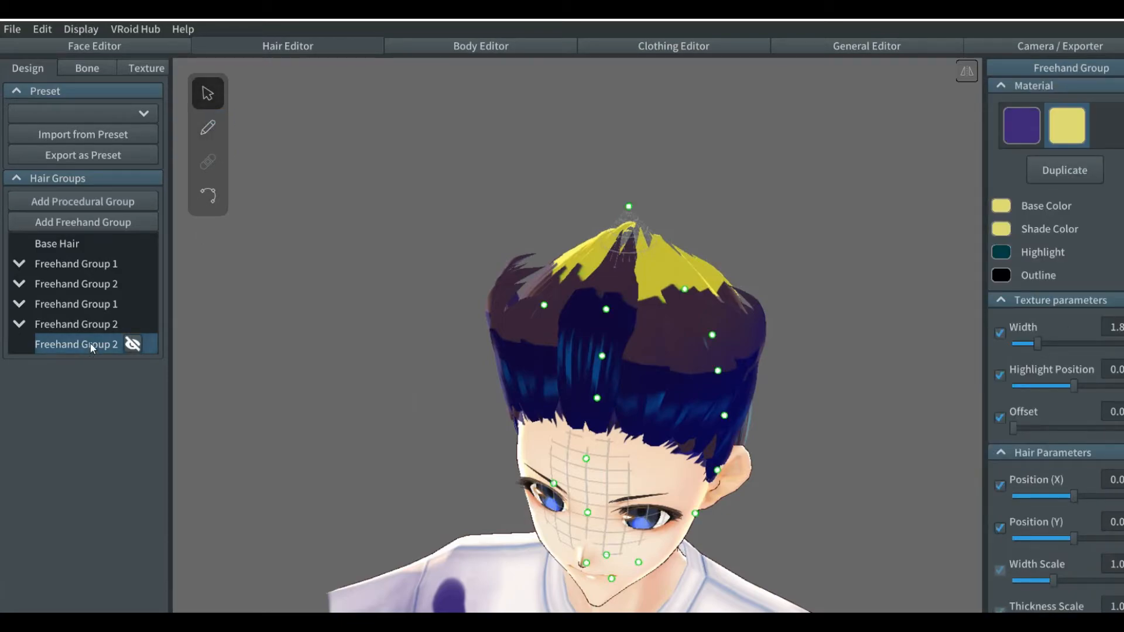
# Pull the new guide mesh's three upper side control points outward and upward to round it above the hair
pyautogui.moveTo(426, 381); pyautogui.dragTo(431, 373, button='right')
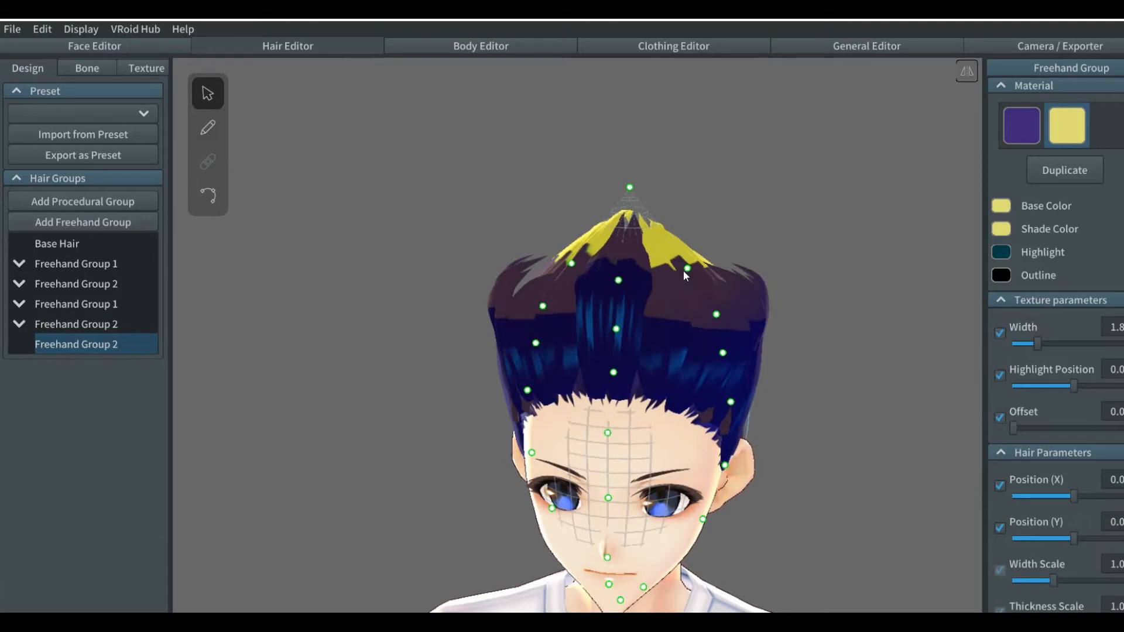
pyautogui.moveTo(686, 268); pyautogui.dragTo(728, 228)
pyautogui.hotkey('ctrl', 'z')
pyautogui.moveTo(686, 268); pyautogui.dragTo(717, 224)
pyautogui.moveTo(717, 314); pyautogui.dragTo(754, 272)
pyautogui.moveTo(724, 354); pyautogui.dragTo(776, 321)
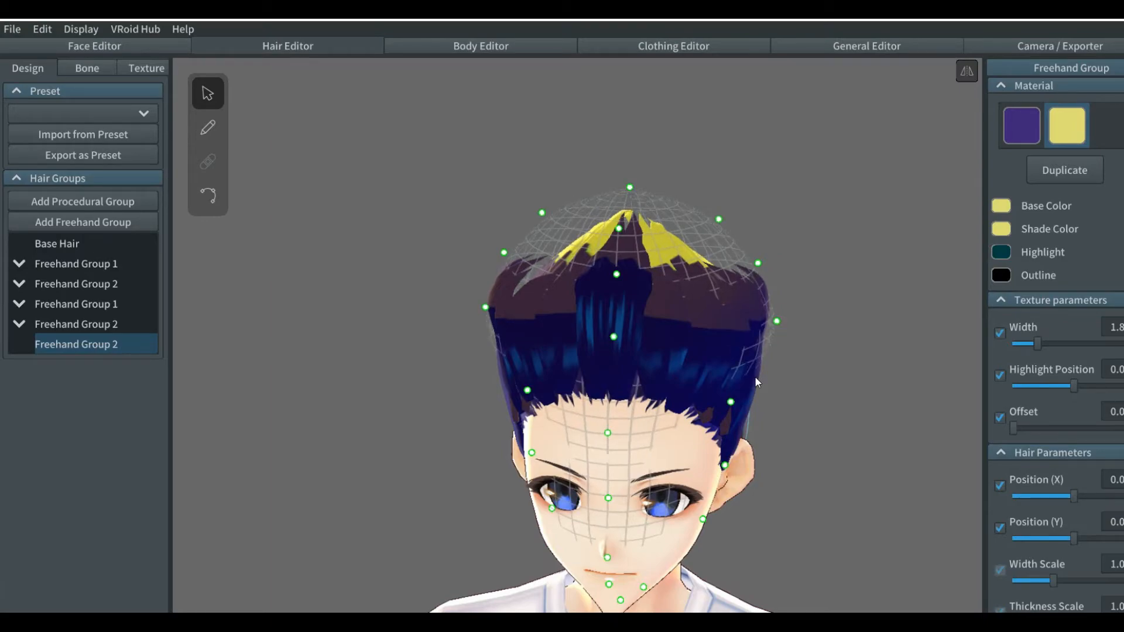
# Reselect the new empty freehand group and pull its guide mesh's temple-level side control point outward
pyautogui.click(733, 401)
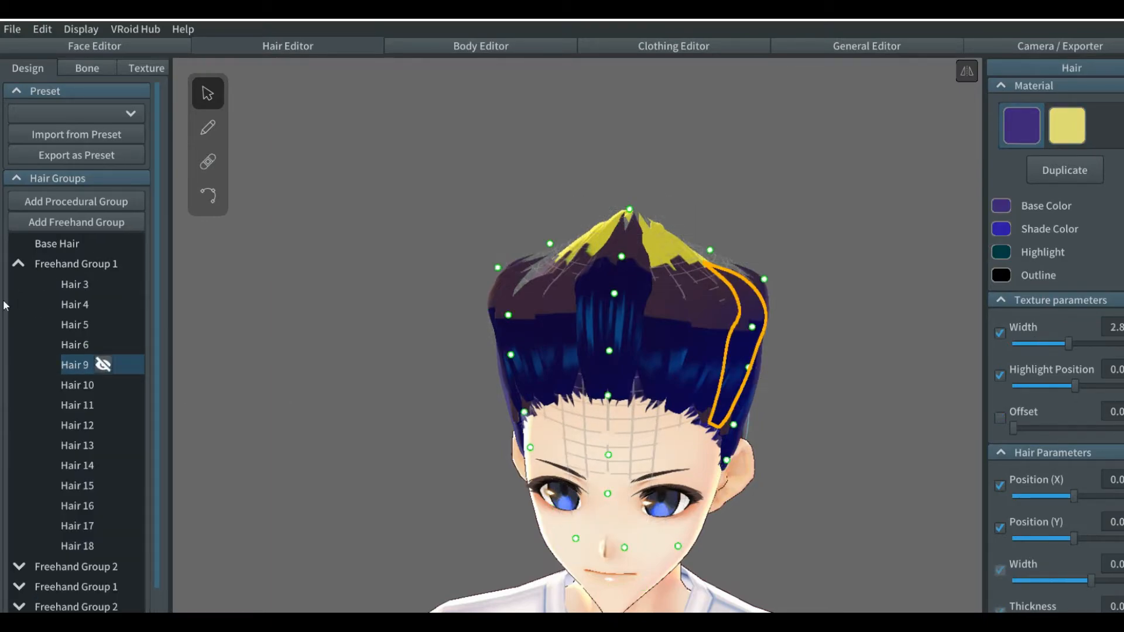
pyautogui.click(18, 263)
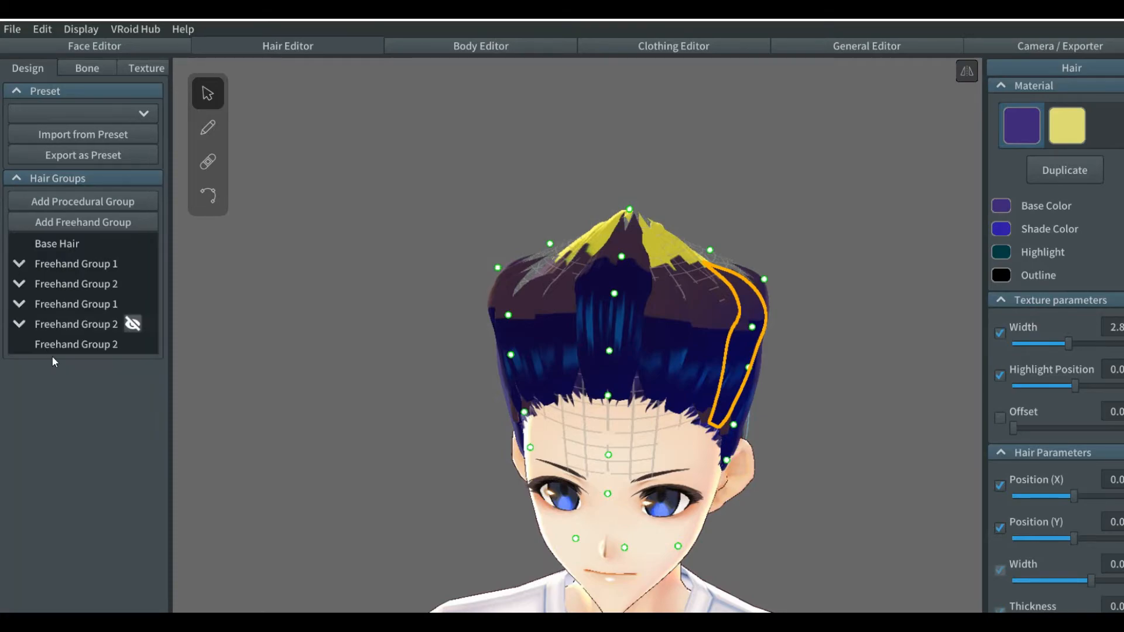
pyautogui.click(73, 344)
pyautogui.moveTo(730, 401); pyautogui.dragTo(763, 403)
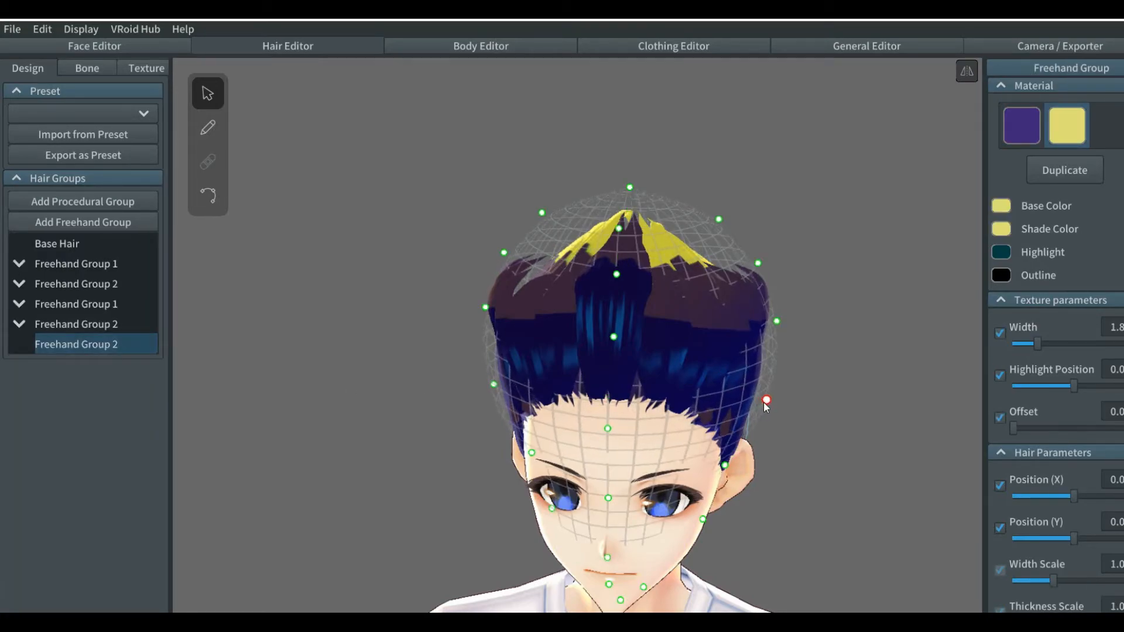
# Widen the guide mesh at the back and upper front, and pull its face-level control points back into the head
pyautogui.moveTo(750, 430); pyautogui.dragTo(707, 426, button='right')
pyautogui.moveTo(689, 316); pyautogui.dragTo(728, 320)
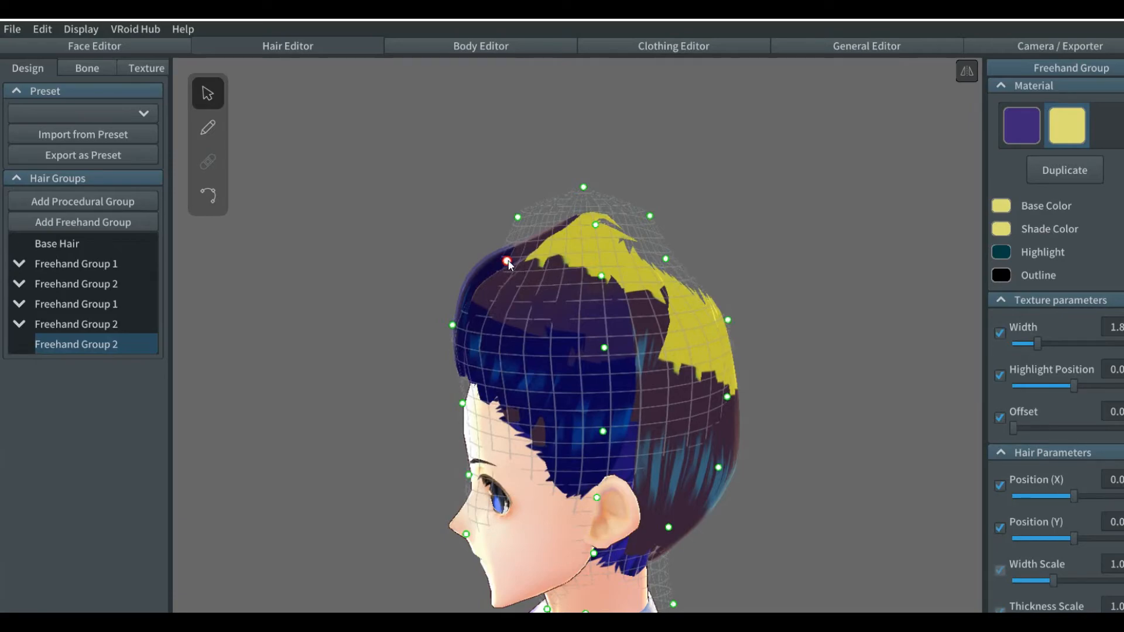
pyautogui.moveTo(507, 260); pyautogui.dragTo(476, 256)
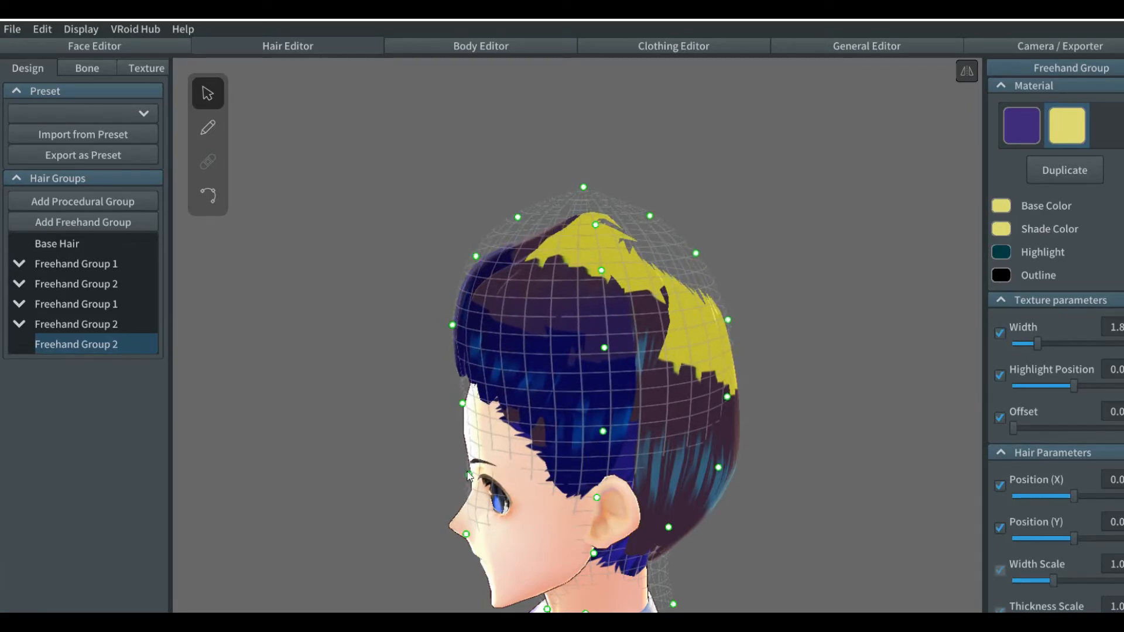
pyautogui.moveTo(469, 475); pyautogui.dragTo(505, 471)
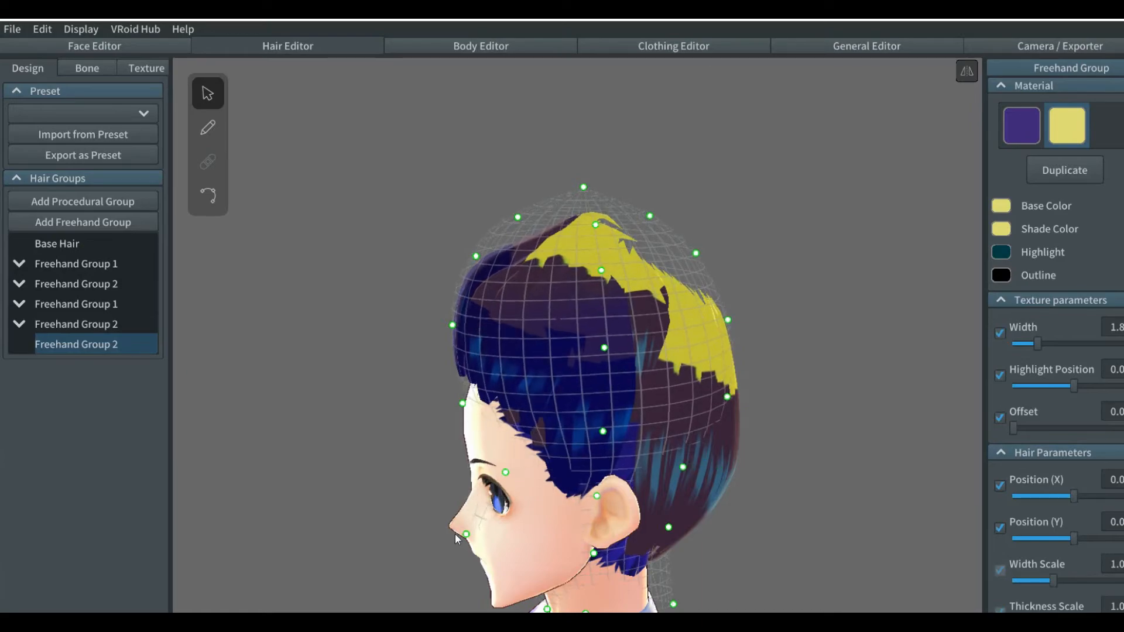
pyautogui.moveTo(468, 529); pyautogui.dragTo(497, 530)
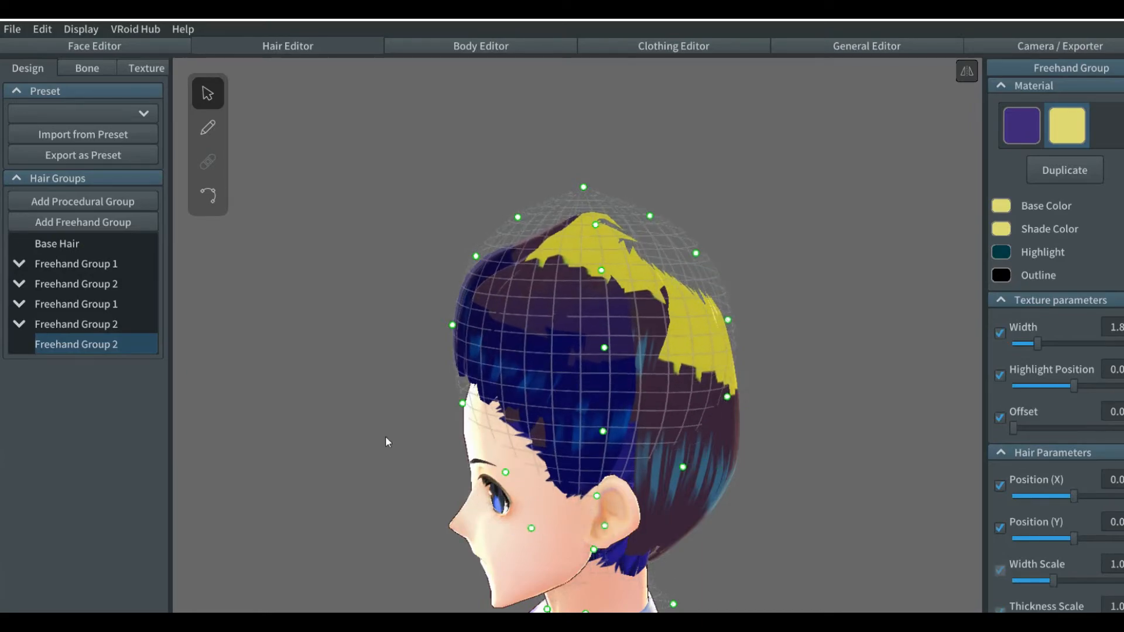
# Draw three adjacent mirrored hair strands from the forehead hairline up to the crown
pyautogui.click(206, 127)
pyautogui.moveTo(329, 340); pyautogui.dragTo(385, 344, button='right')
pyautogui.moveTo(591, 437); pyautogui.dragTo(618, 193)
pyautogui.moveTo(578, 433); pyautogui.dragTo(585, 199)
pyautogui.moveTo(556, 422); pyautogui.dragTo(561, 208)
# Pull the guide mesh's eye-level front control point up and back into the side of the head
pyautogui.moveTo(575, 344); pyautogui.dragTo(515, 339, button='right')
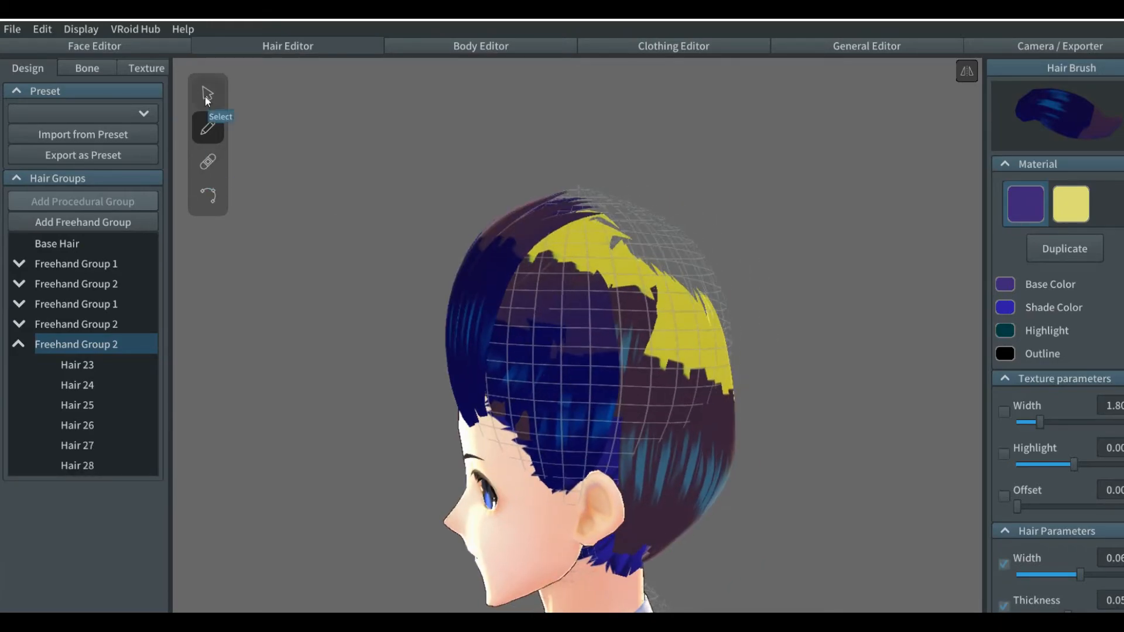
pyautogui.moveTo(500, 469); pyautogui.dragTo(528, 426)
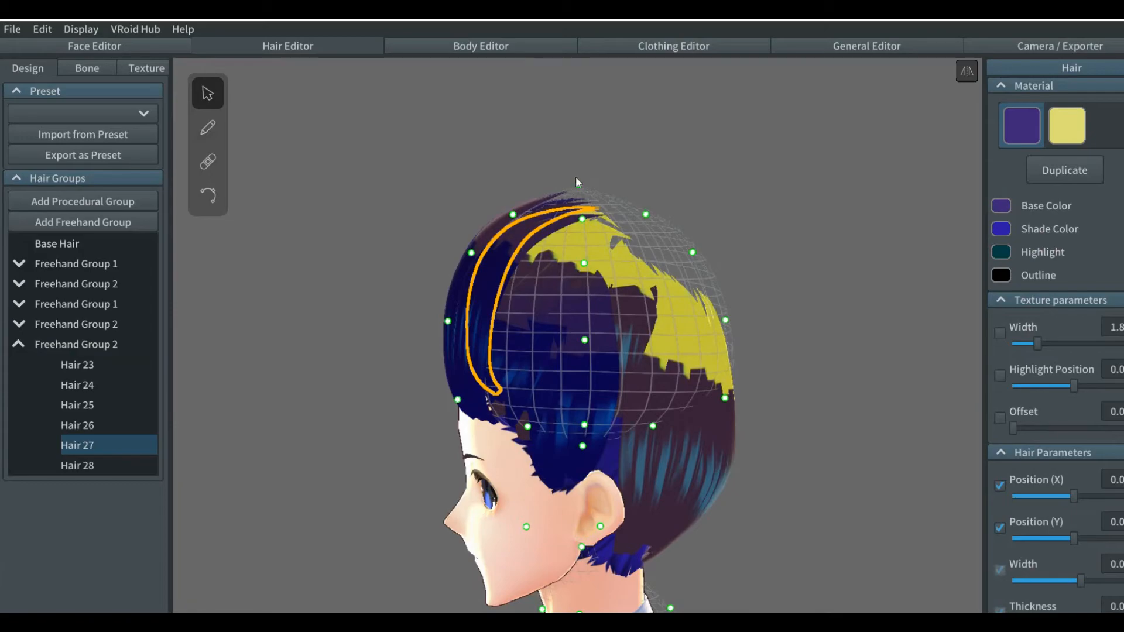
pyautogui.click(579, 185)
# Extend the tips of the mirrored front strands up and back over the crown using their control points
pyautogui.moveTo(574, 323); pyautogui.dragTo(612, 332, button='right')
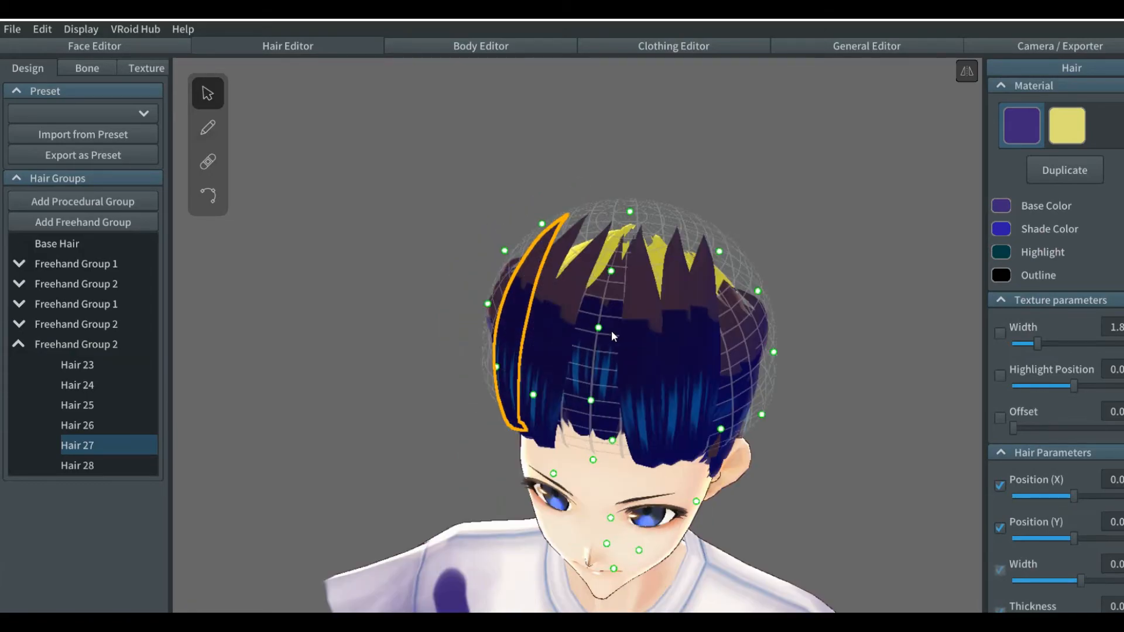
pyautogui.click(206, 197)
pyautogui.moveTo(598, 339); pyautogui.dragTo(580, 281, button='right')
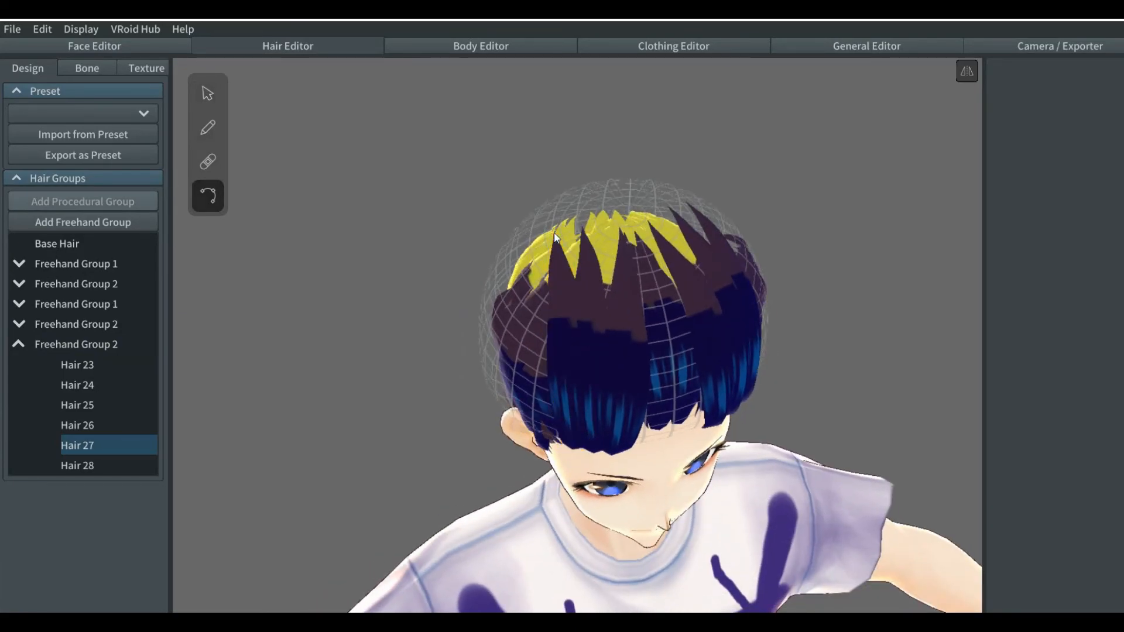
pyautogui.click(553, 209)
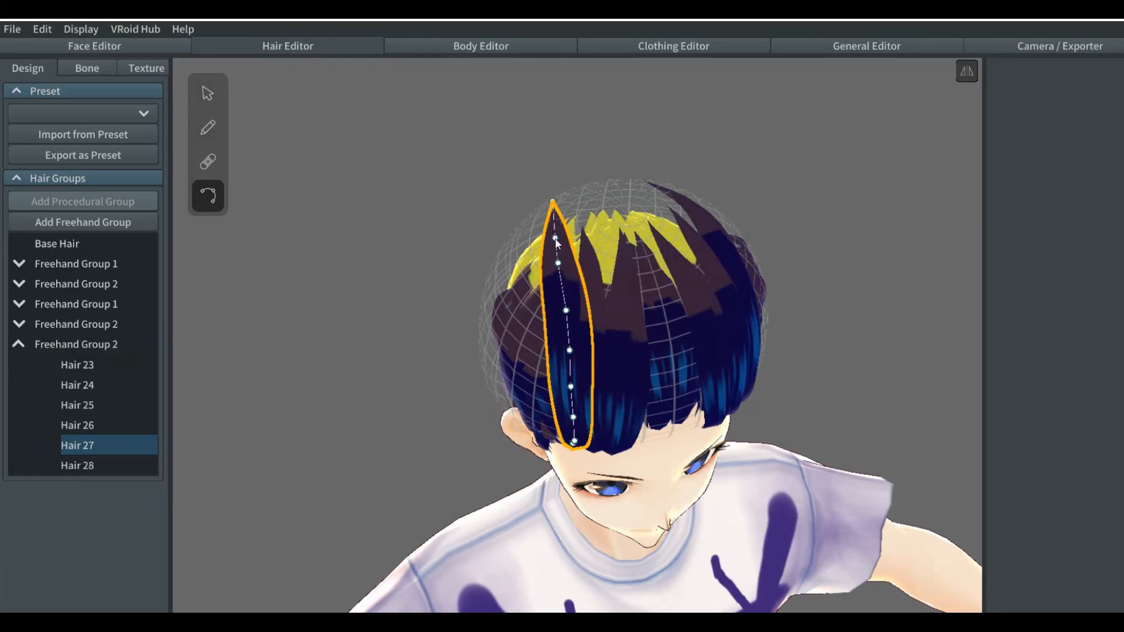
pyautogui.click(588, 258)
pyautogui.moveTo(583, 229); pyautogui.dragTo(573, 192)
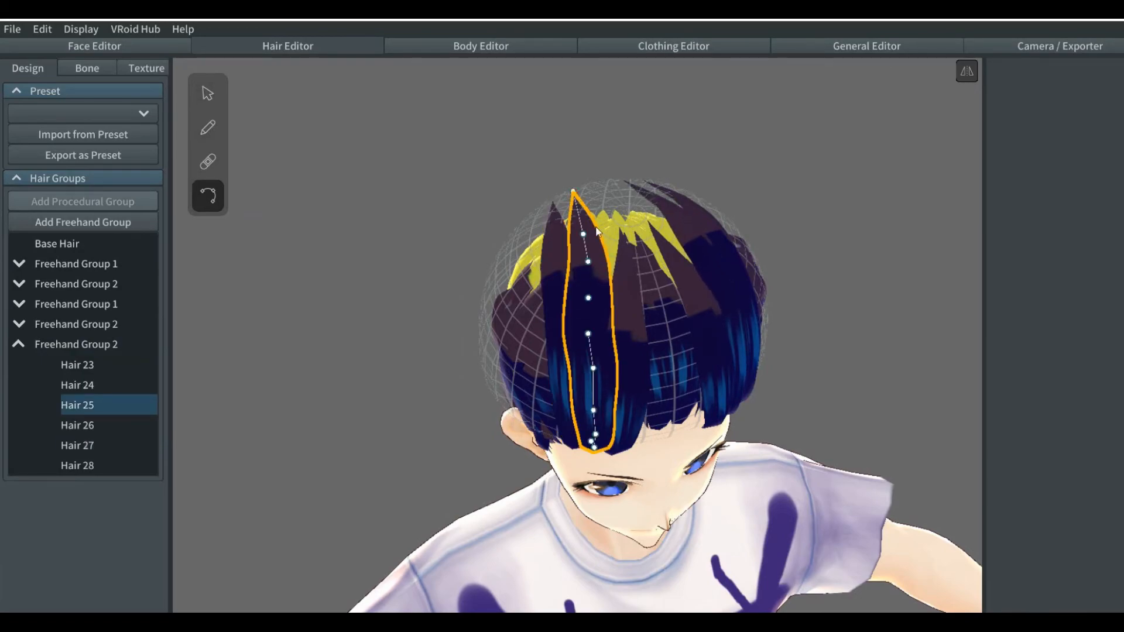
pyautogui.click(623, 266)
pyautogui.moveTo(622, 229); pyautogui.dragTo(596, 184)
# Deselect the strand and inspect the swept-back front hair from the side and front
pyautogui.moveTo(622, 268); pyautogui.dragTo(376, 248, button='right')
pyautogui.click(356, 259)
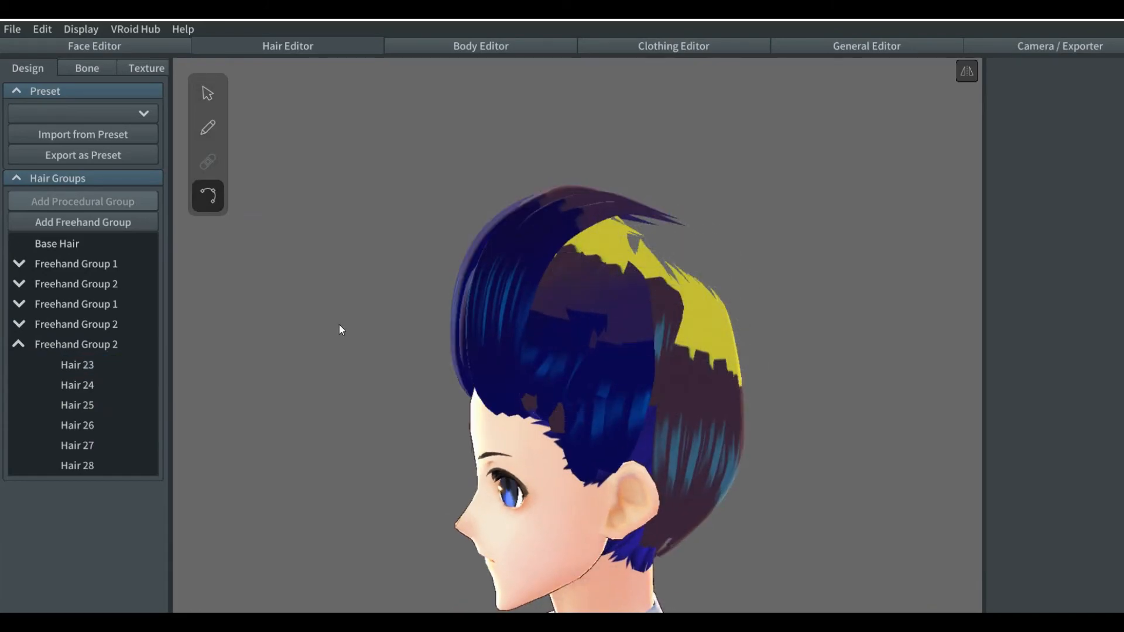
pyautogui.moveTo(347, 376); pyautogui.dragTo(385, 372, button='right')
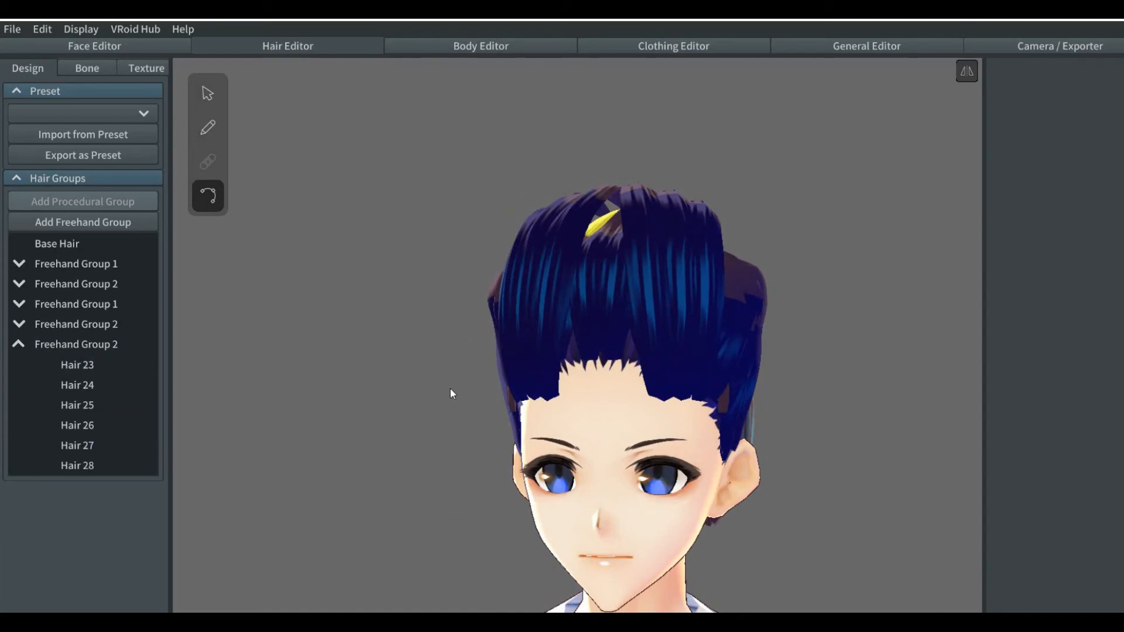
pyautogui.moveTo(450, 389); pyautogui.dragTo(424, 388, button='right')
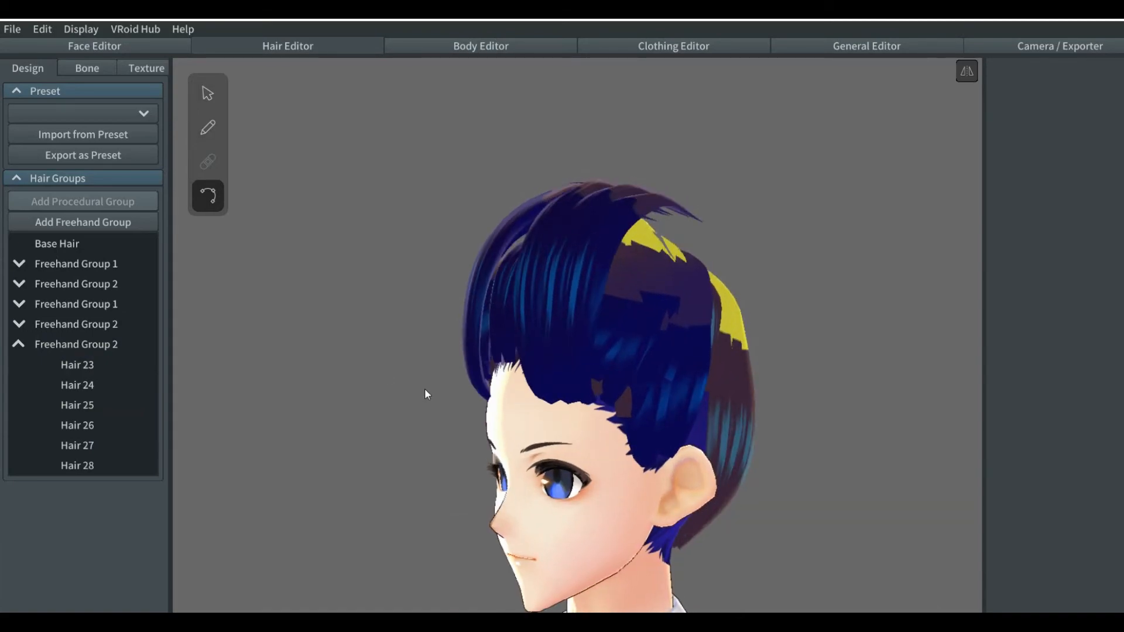